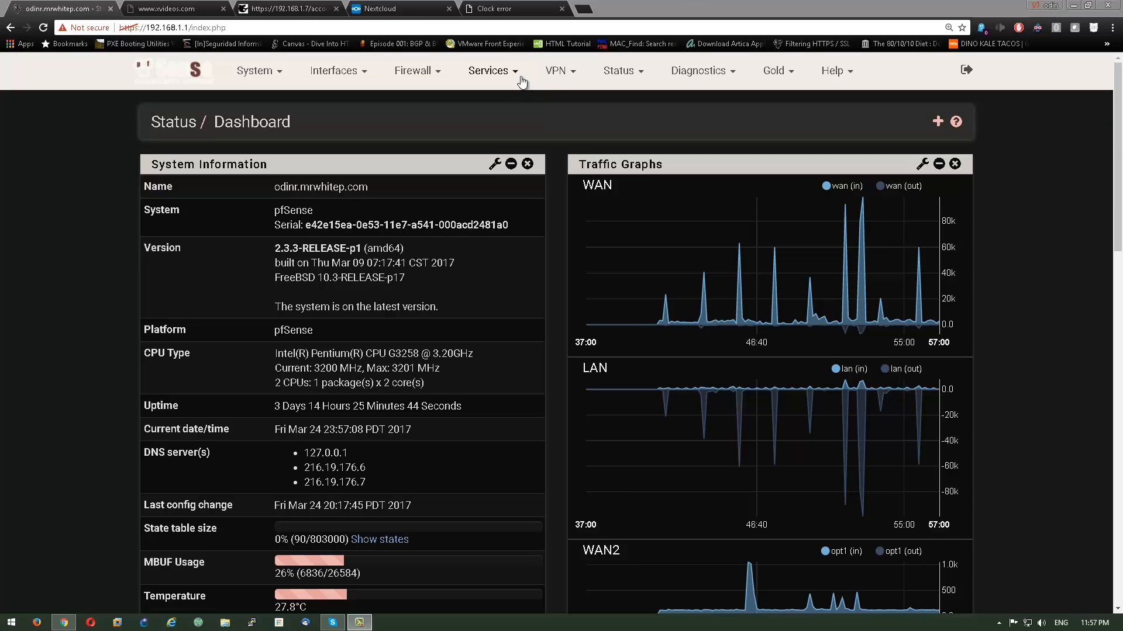
Open the Squid Proxy Server settings of the firewall
left_click(556, 71)
left_click(501, 73)
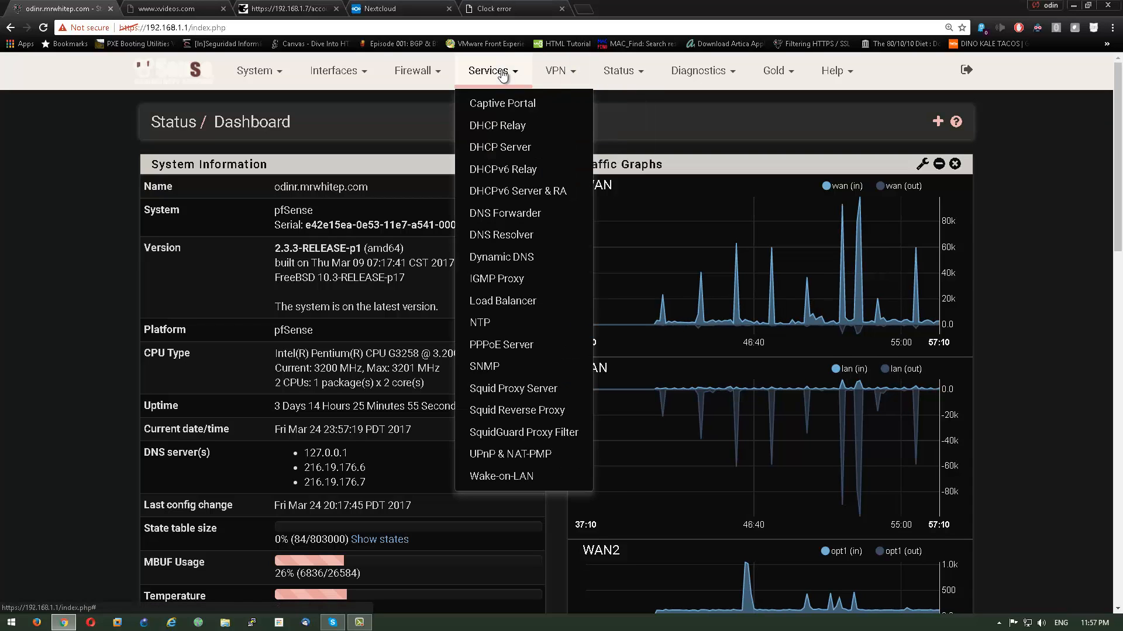
left_click(512, 389)
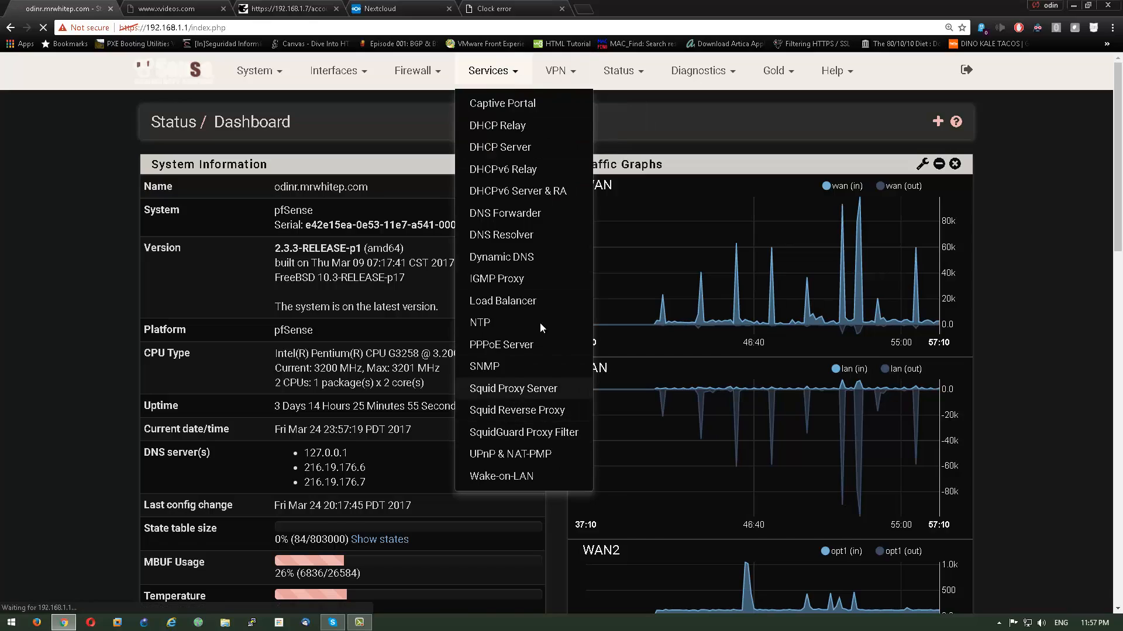
Examine the Squid general settings, including the proxy interface selection and the proxy port
scroll(514, 270, "down", 20)
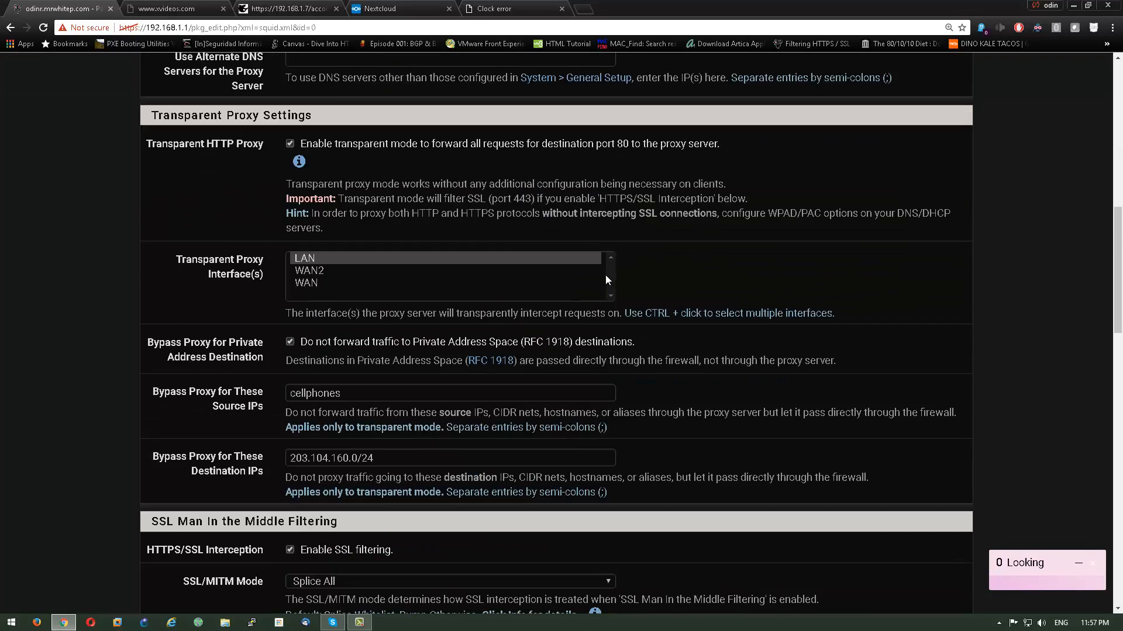
scroll(450, 269, "up", 20)
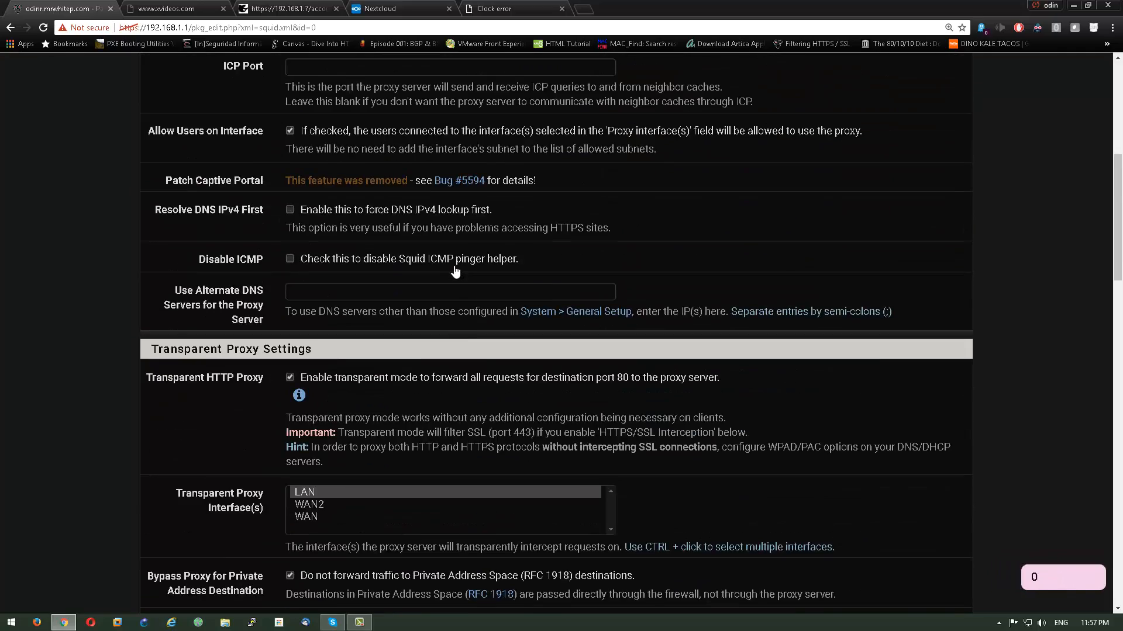
scroll(471, 227, "down", 2)
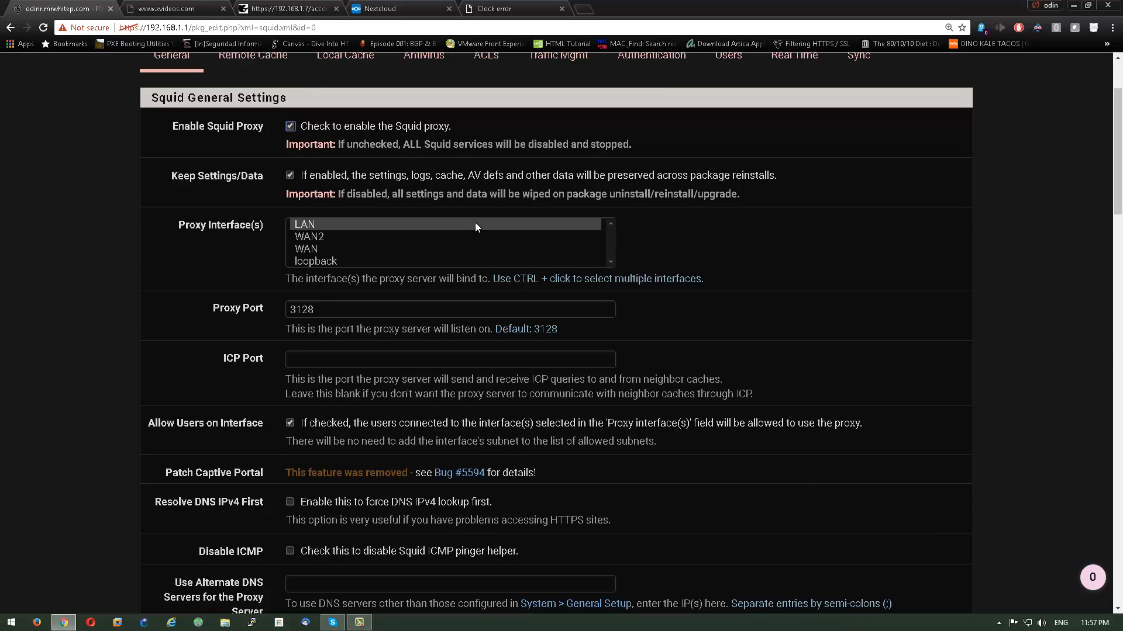
scroll(461, 330, "down", 1)
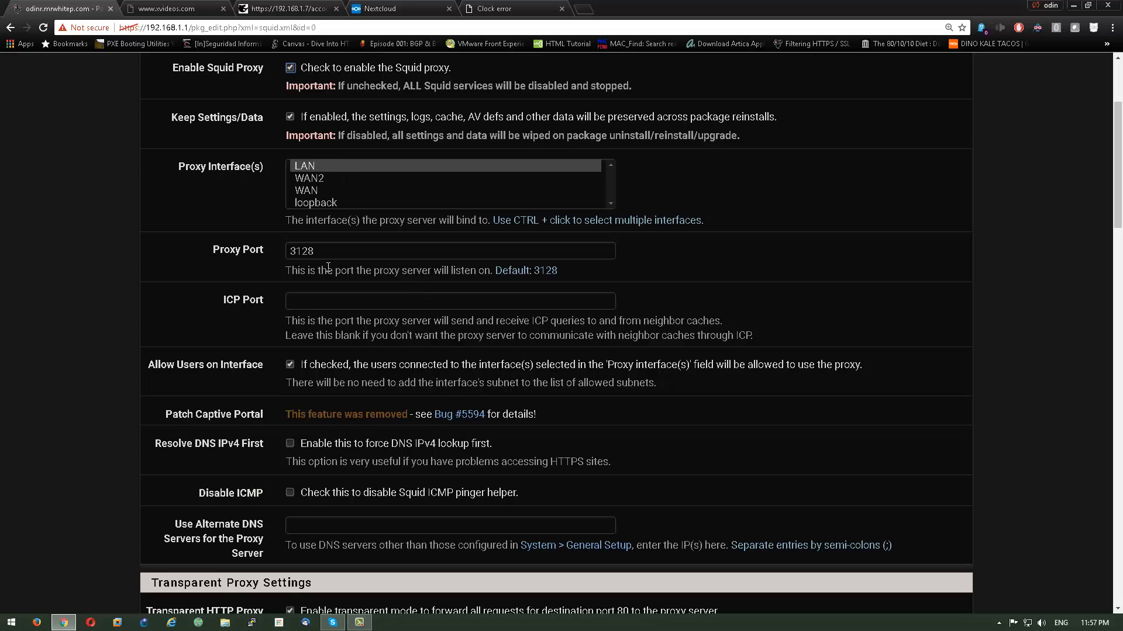
left_click_drag(319, 254, 286, 256)
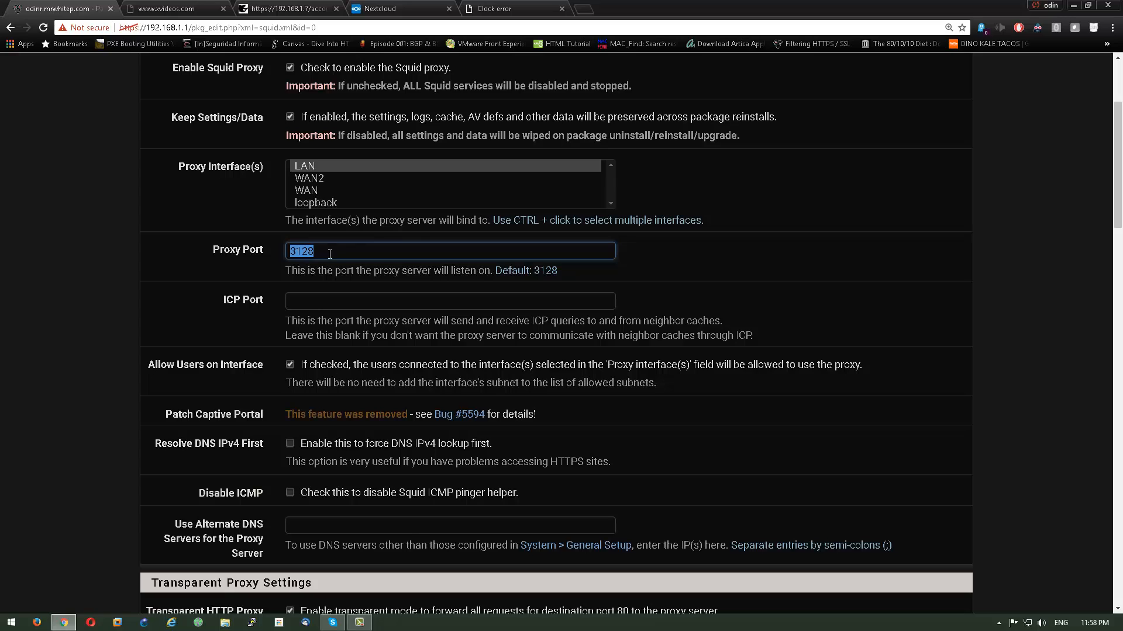
left_click(706, 276)
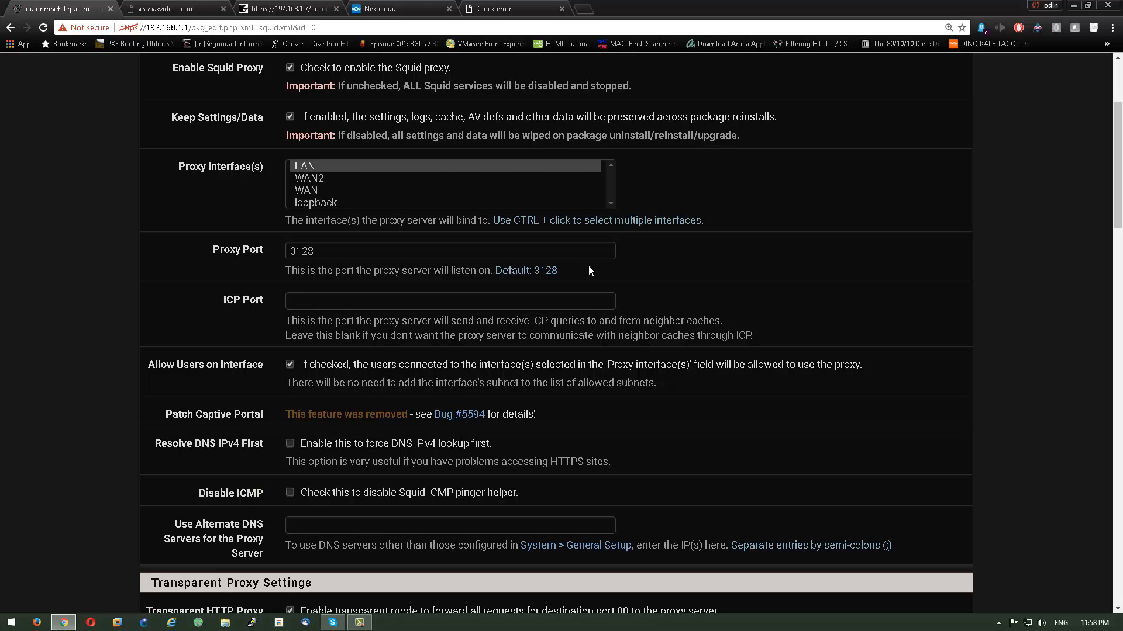
Examine the transparent proxy settings, the source and destination bypass entries, and the start of the SSL Man In the Middle Filtering section
scroll(588, 270, "down", 2)
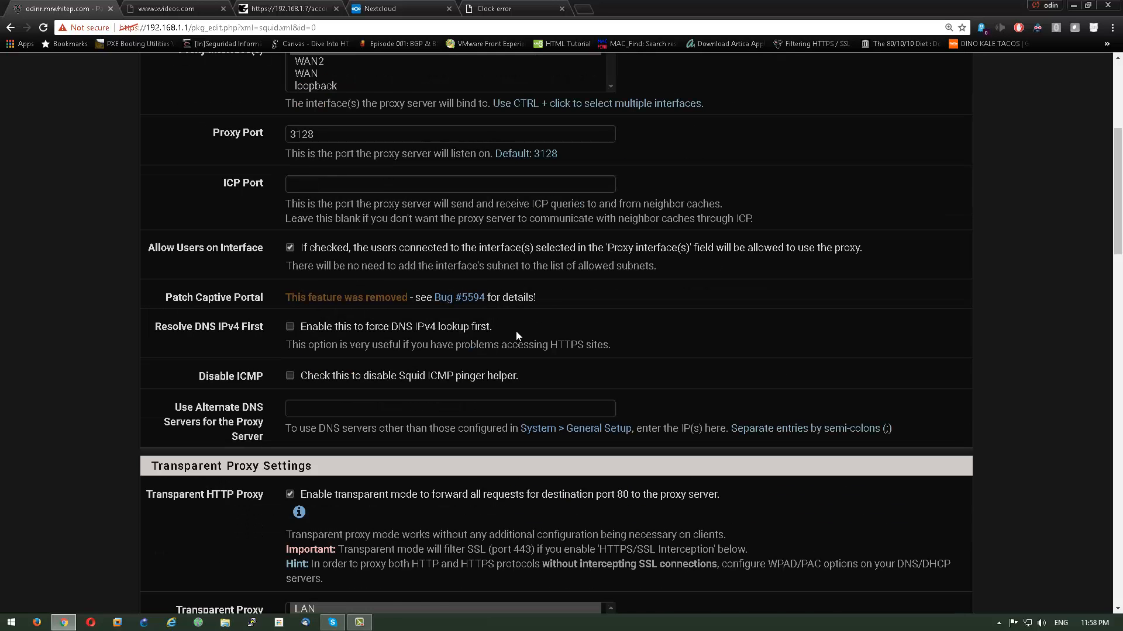
scroll(516, 331, "down", 4)
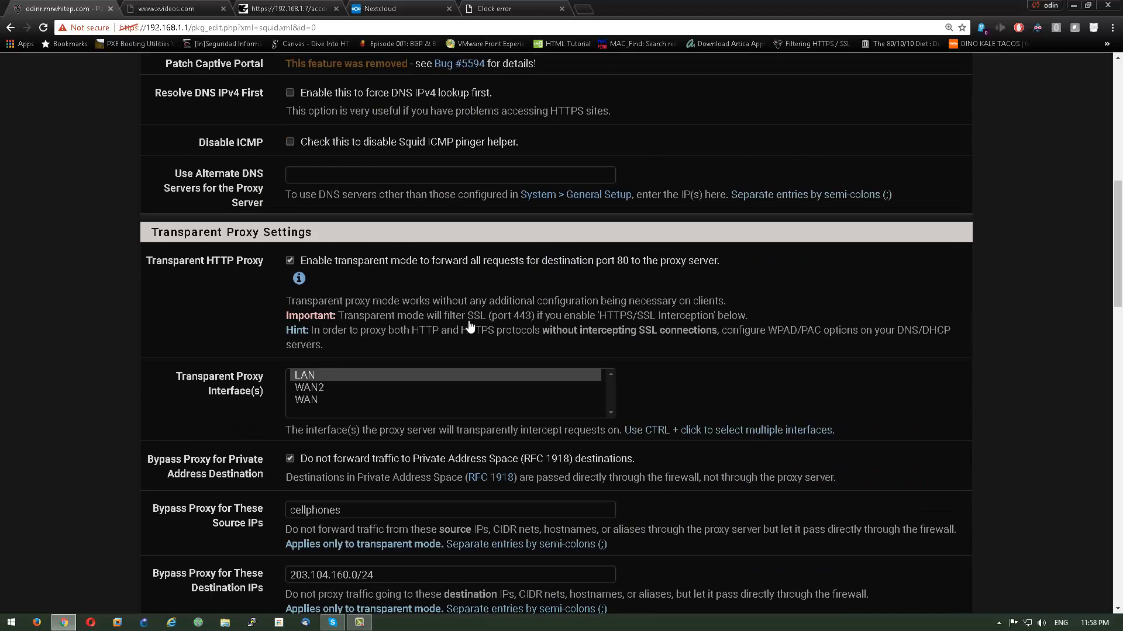
scroll(470, 326, "down", 1)
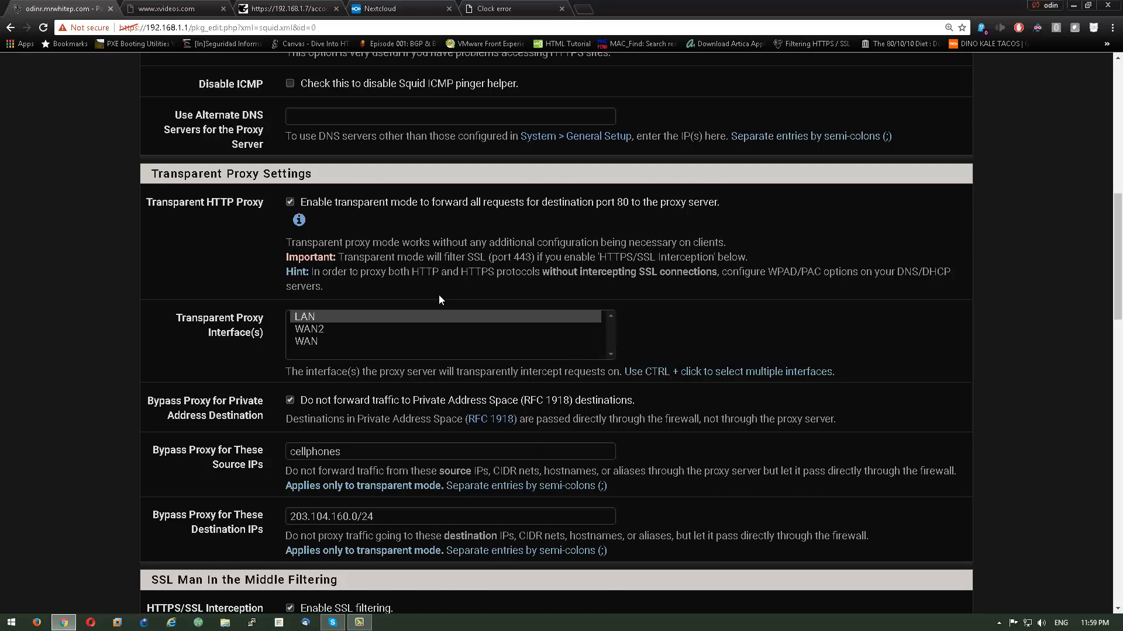
scroll(439, 296, "down", 2)
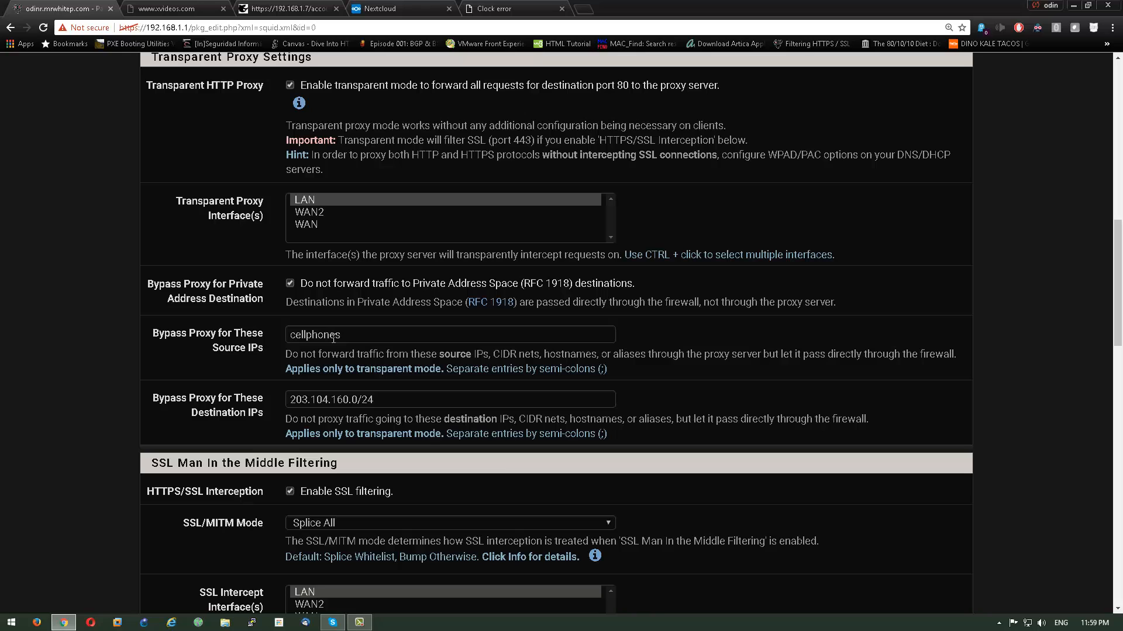
scroll(334, 338, "down", 1)
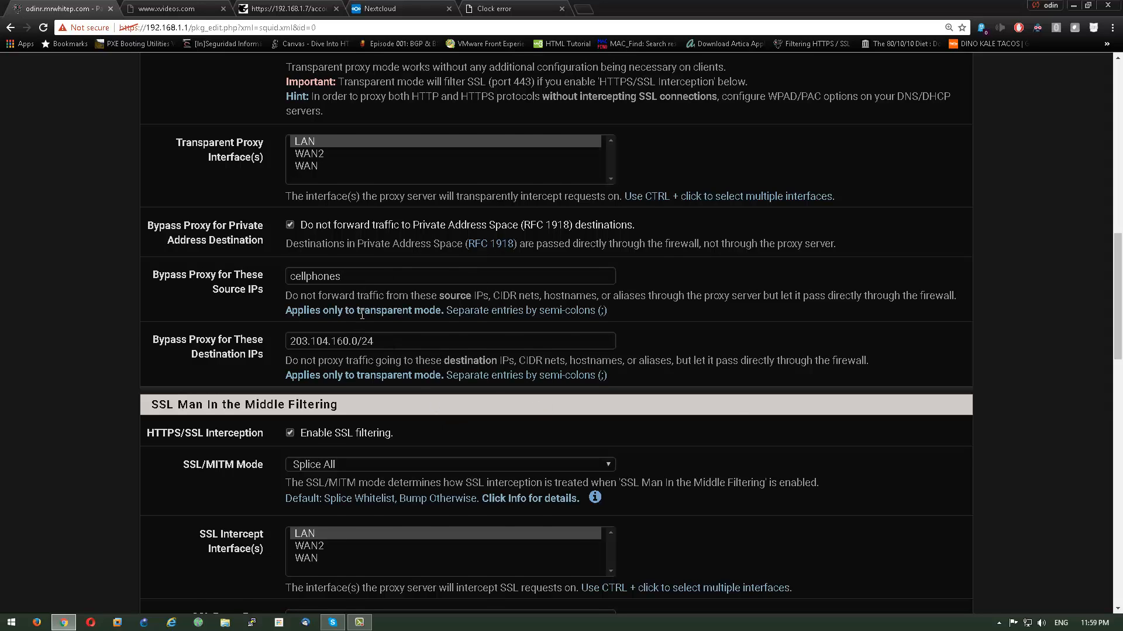
scroll(362, 314, "down", 1)
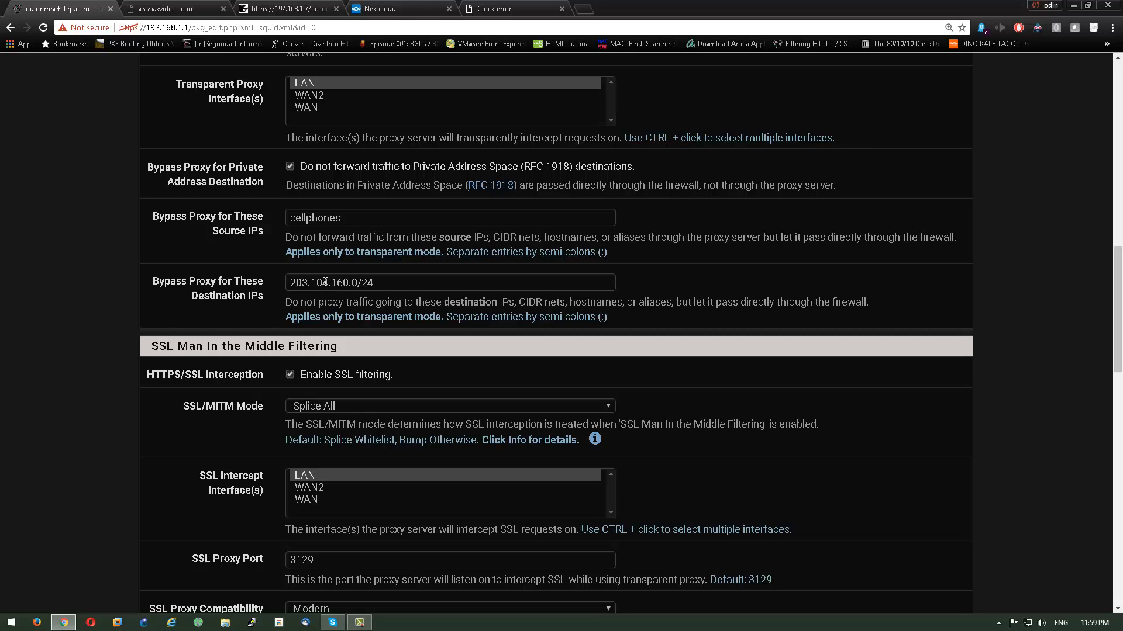
scroll(359, 312, "down", 1)
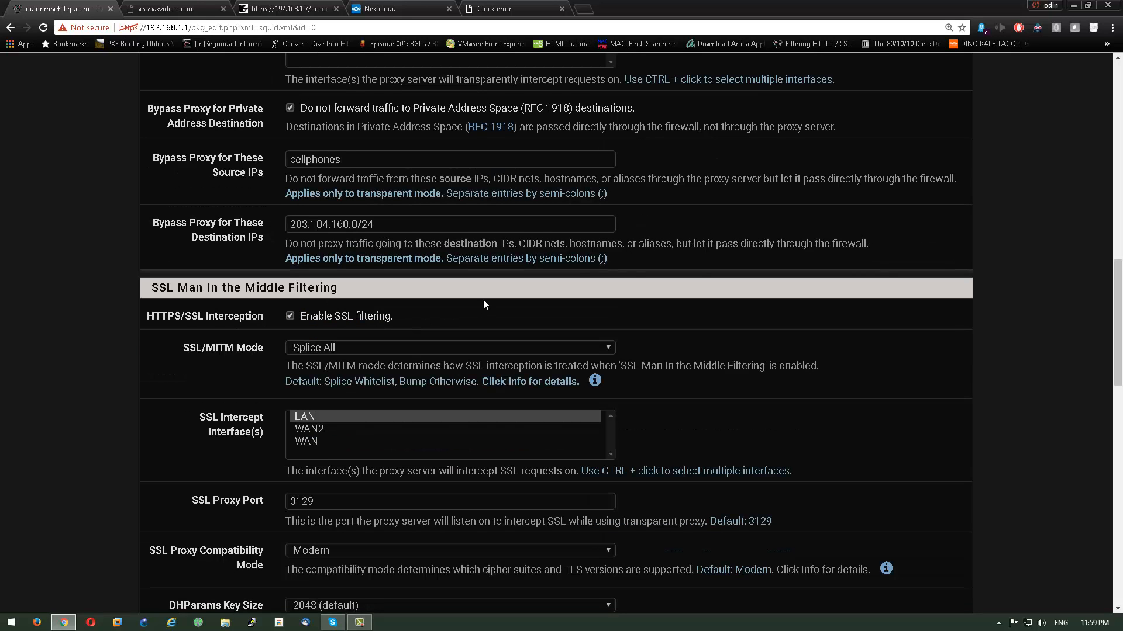
scroll(561, 325, "down", 1)
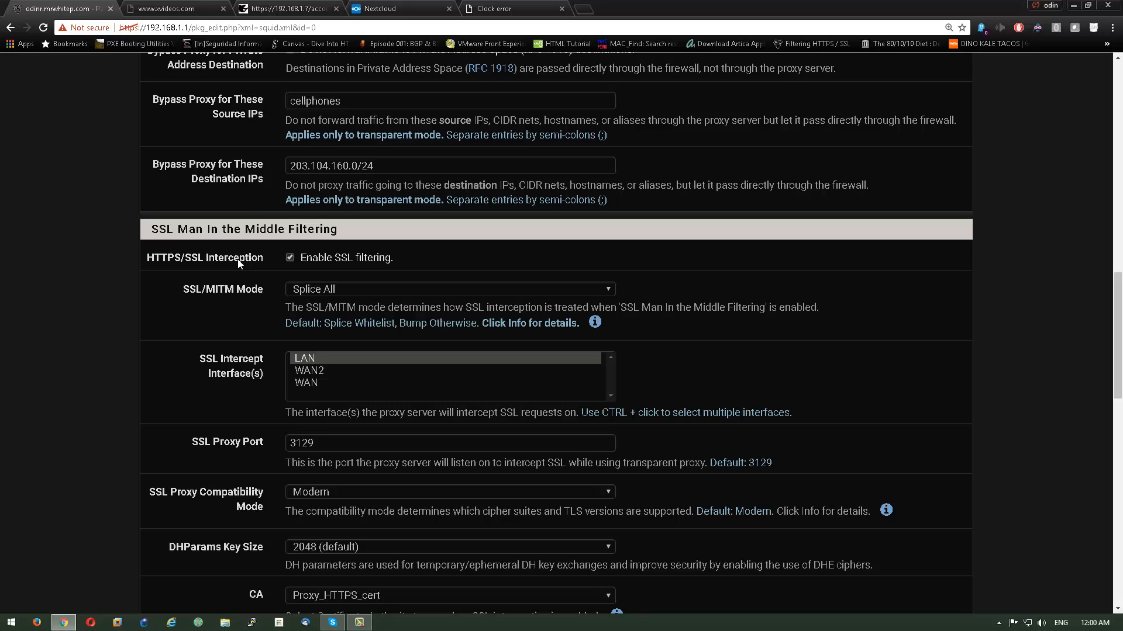
left_click(583, 9)
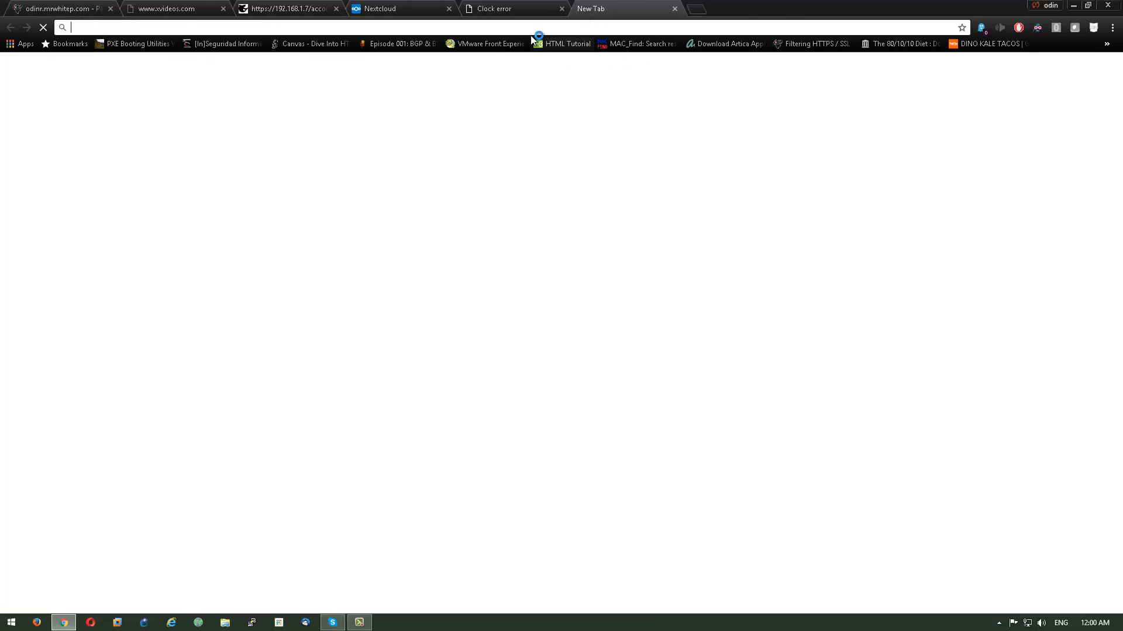
type("www")
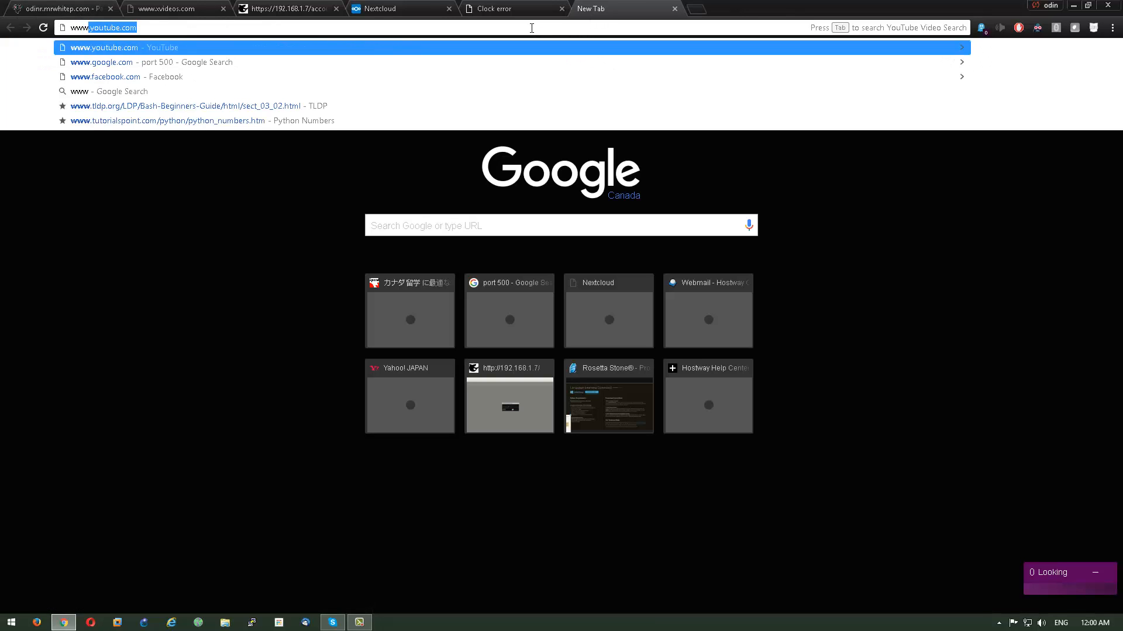
type(".google.com")
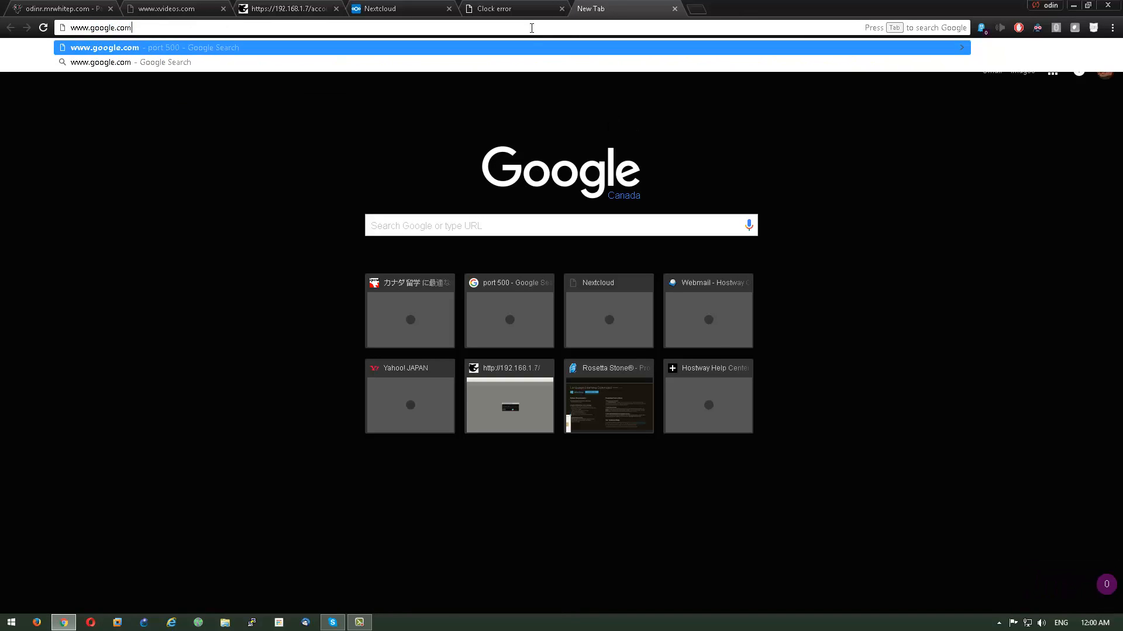
key("Return")
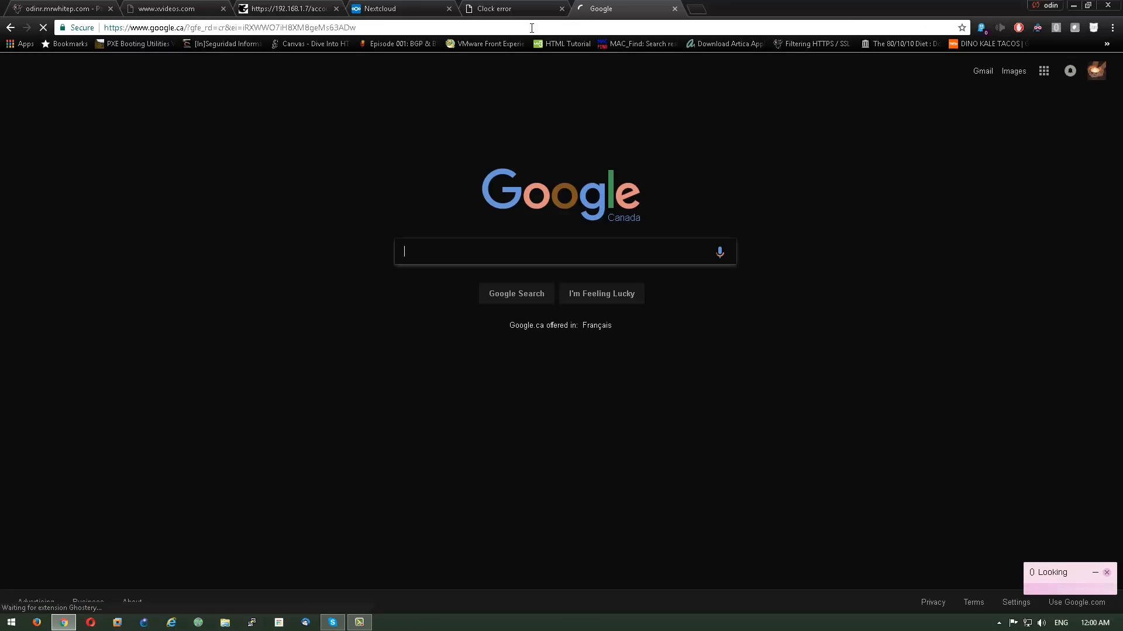
Search Google for facebook.com
type("faceboko")
key("BackSpace")
key("BackSpace")
key("BackSpace")
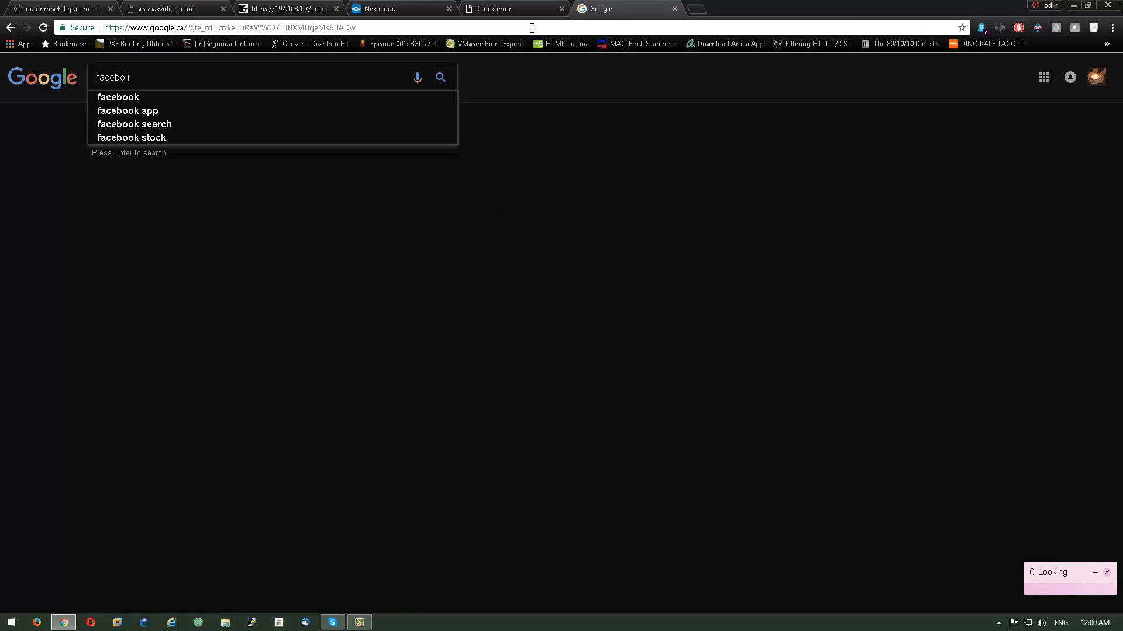
type("oko")
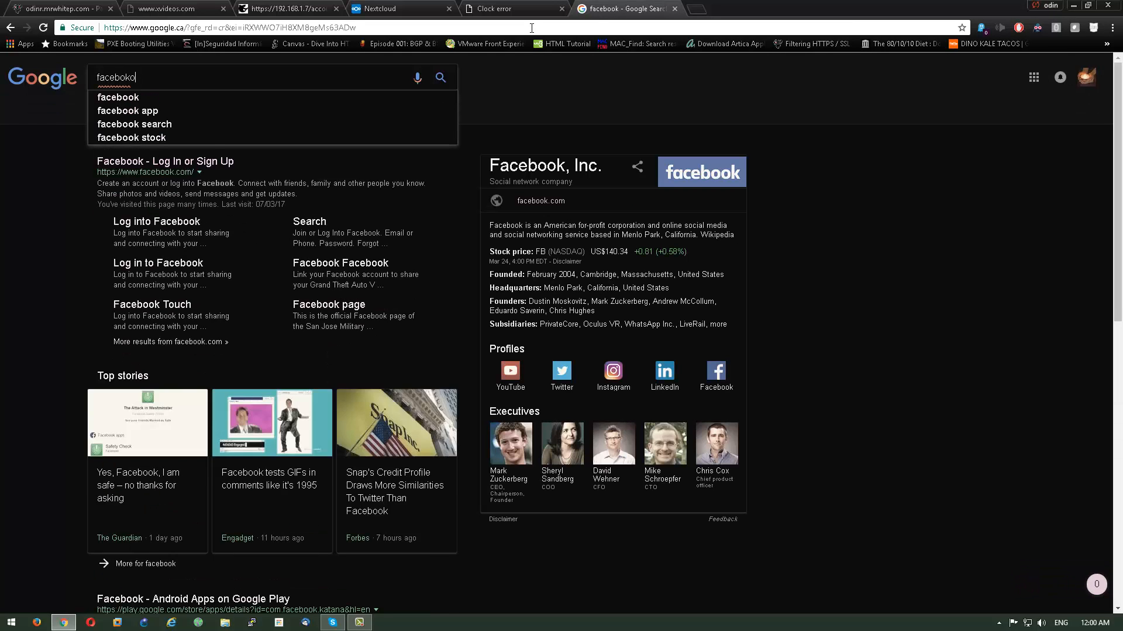
key("BackSpace")
key("BackSpace")
type("ok")
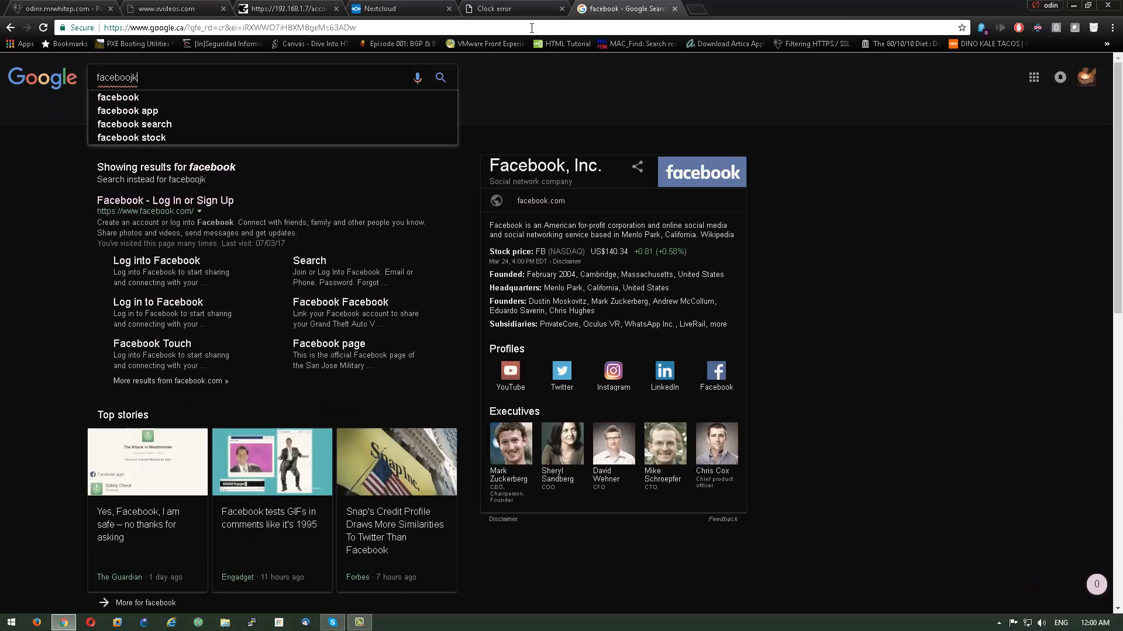
key("BackSpace")
type("k.com")
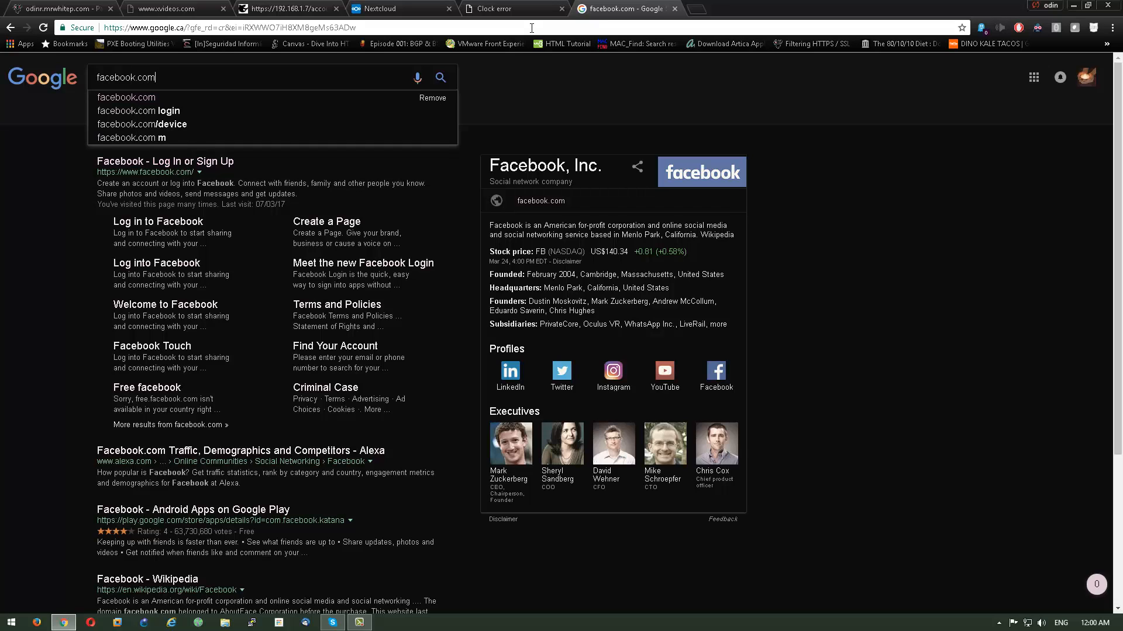
key("Return")
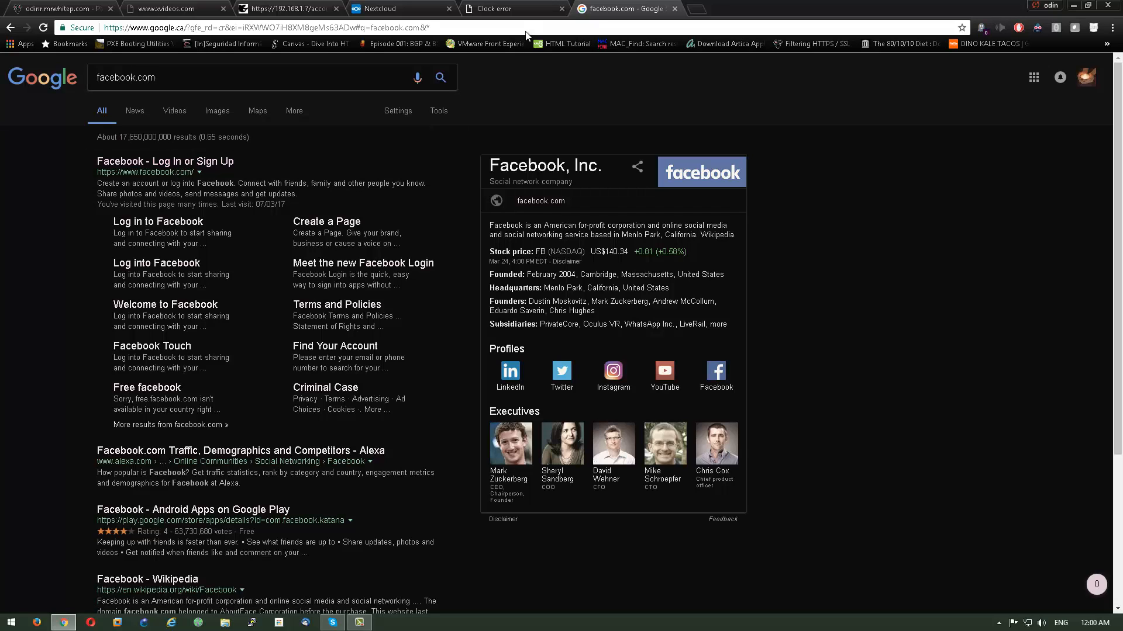
Check the https prefix of the Facebook search result, view the Facebook site, and return to the search results
left_click_drag(124, 27, 100, 27)
left_click_drag(115, 173, 95, 173)
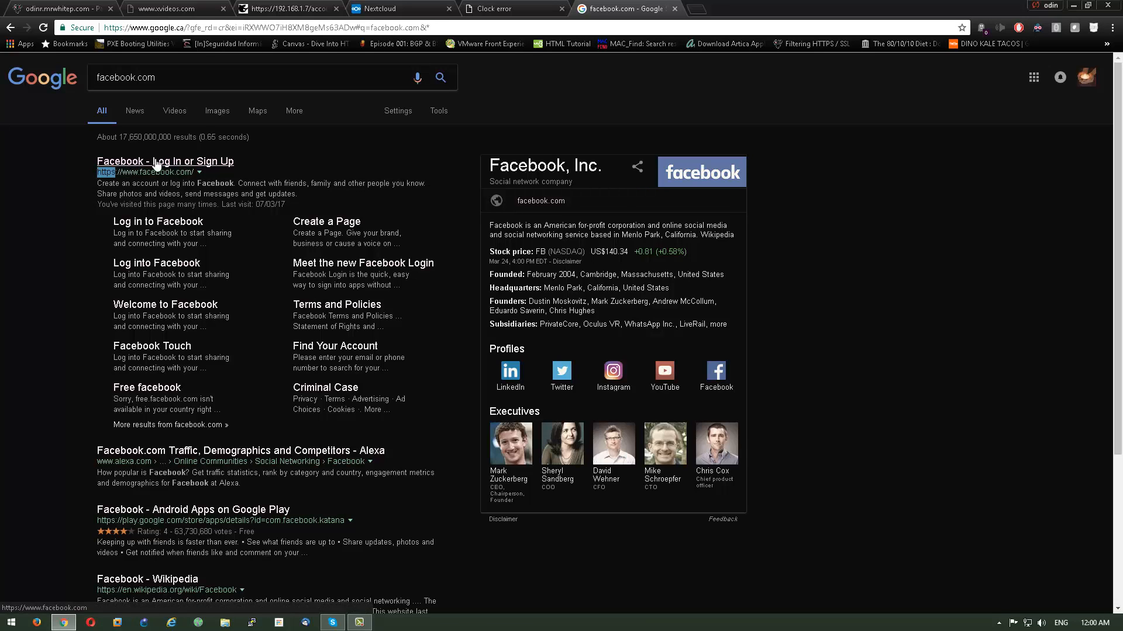
left_click(157, 162)
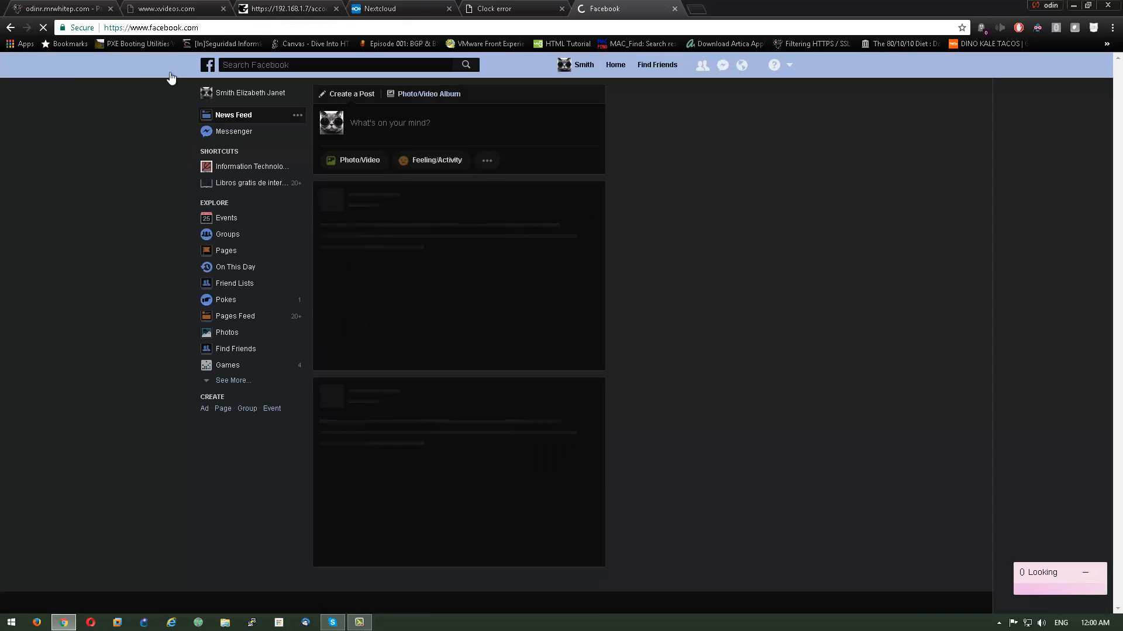
key("alt+Left")
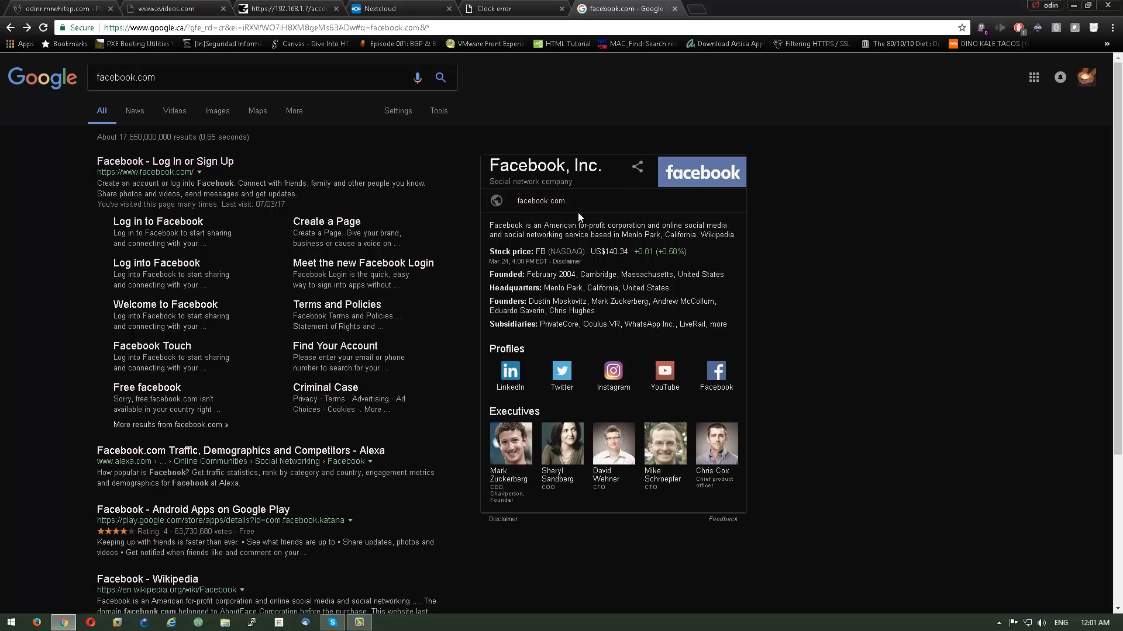
Return to the Squid settings page and examine the SSL Man In the Middle Filtering options, including the SSL proxy port
left_click(267, 8)
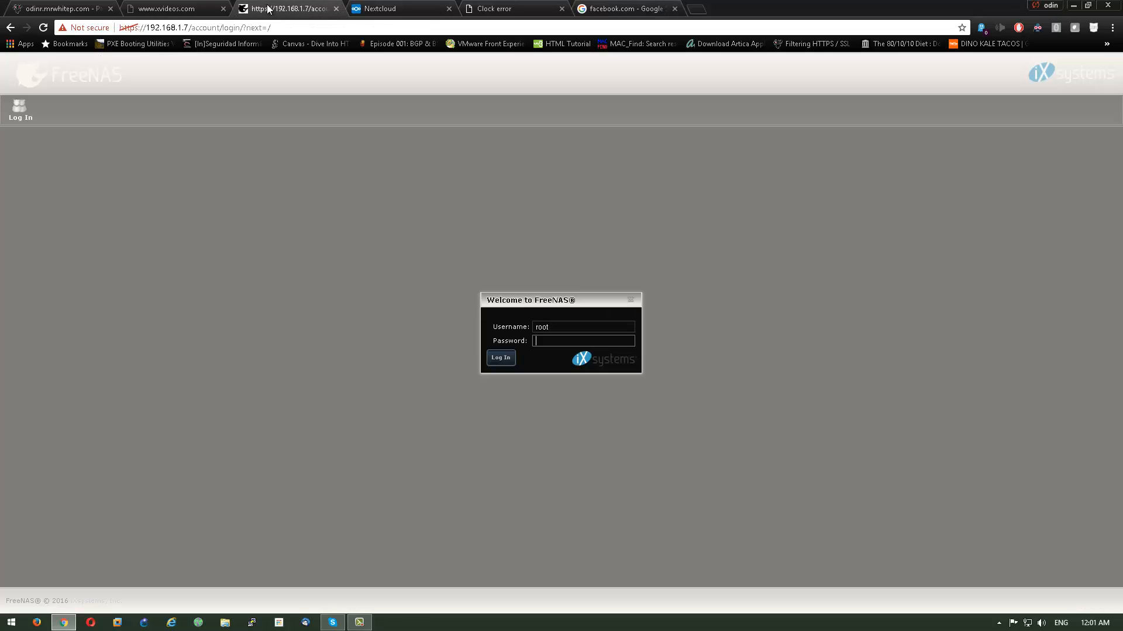
left_click(159, 13)
left_click(81, 8)
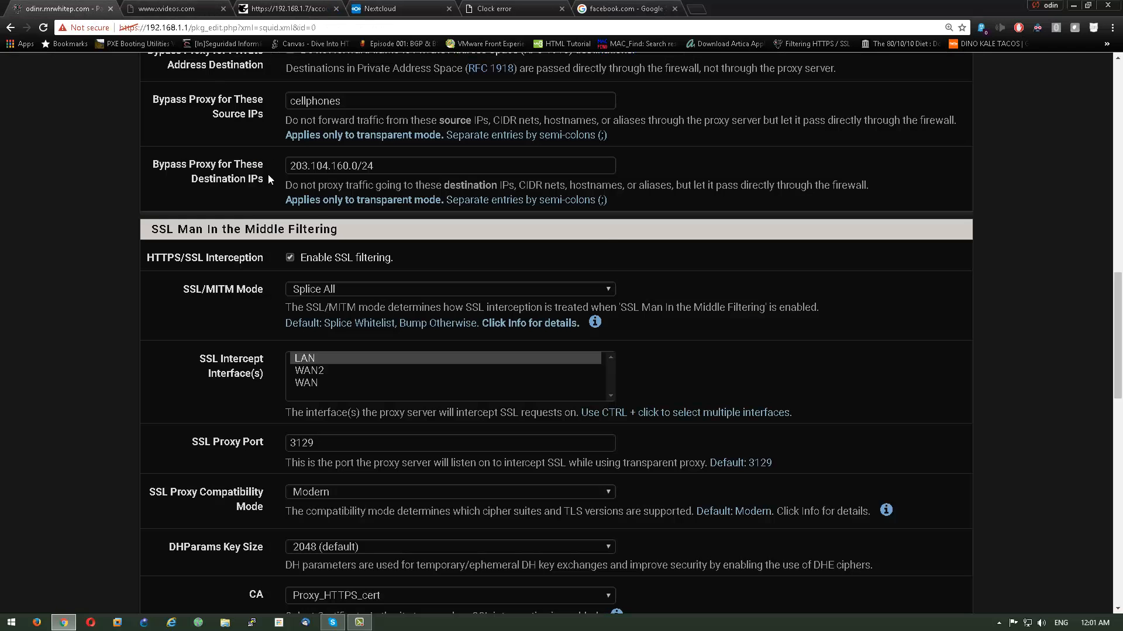
scroll(360, 296, "down", 1)
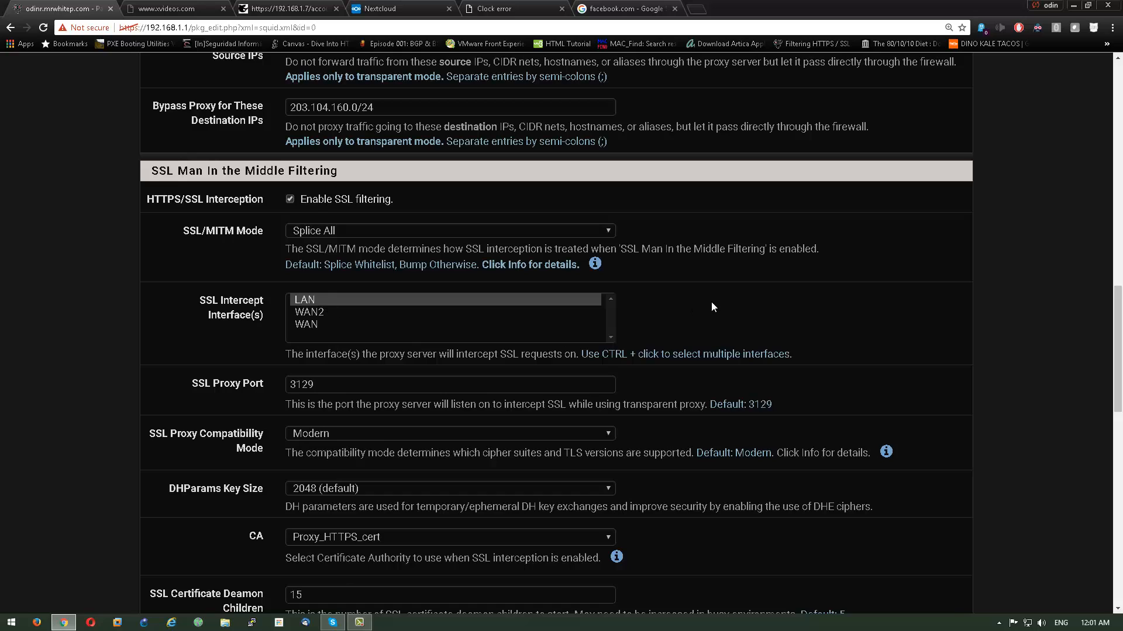
scroll(337, 332, "down", 1)
left_click(274, 332)
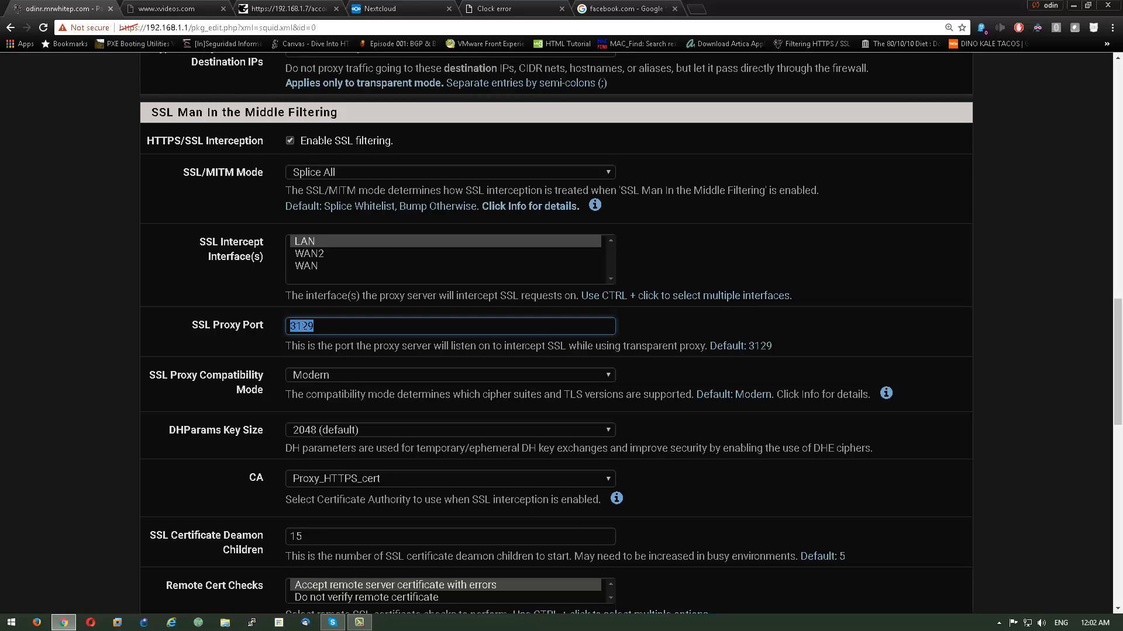
left_click(326, 326)
Try the SSL/MITM mode Splice Whitelist, Bump Otherwise, and set the mode back to Splice All
left_click(608, 175)
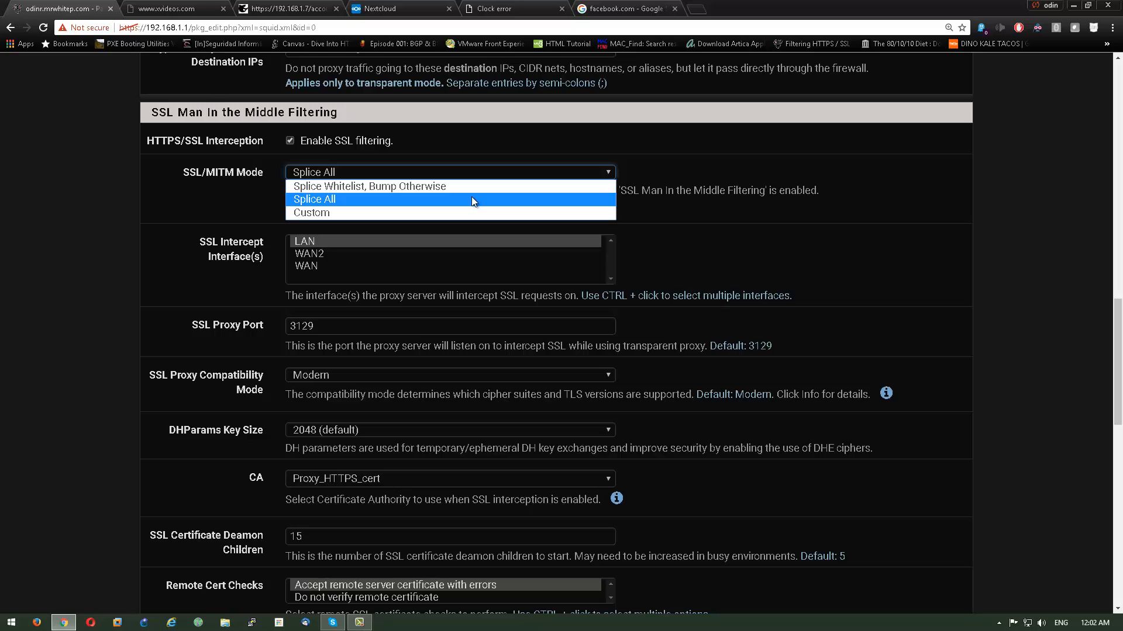
left_click(411, 186)
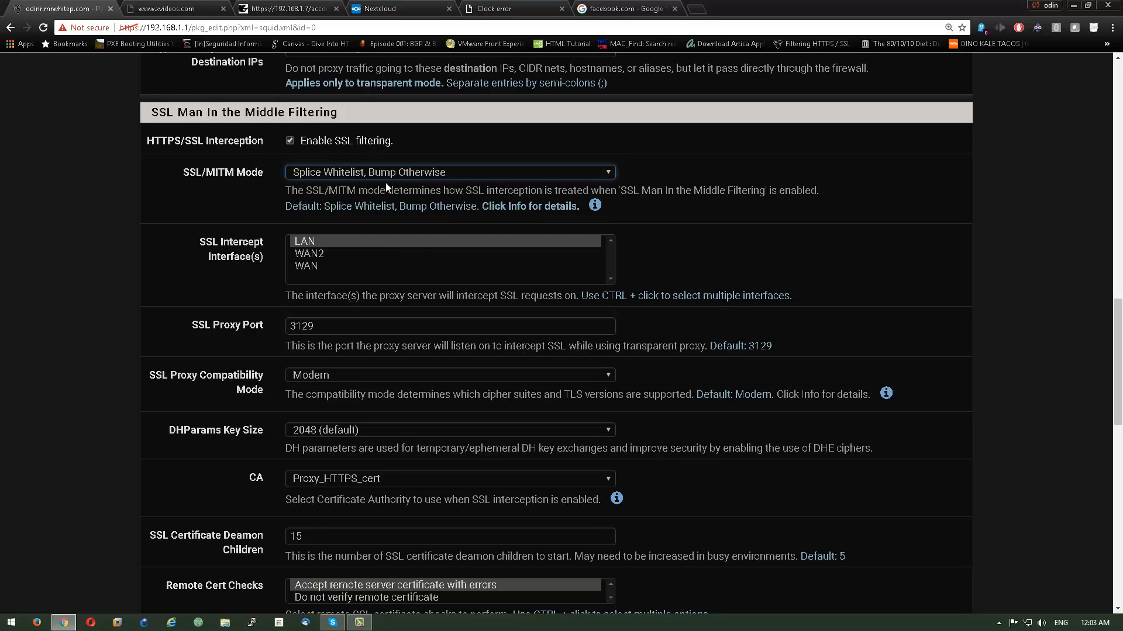
left_click(388, 175)
left_click(375, 199)
scroll(425, 470, "down", 1)
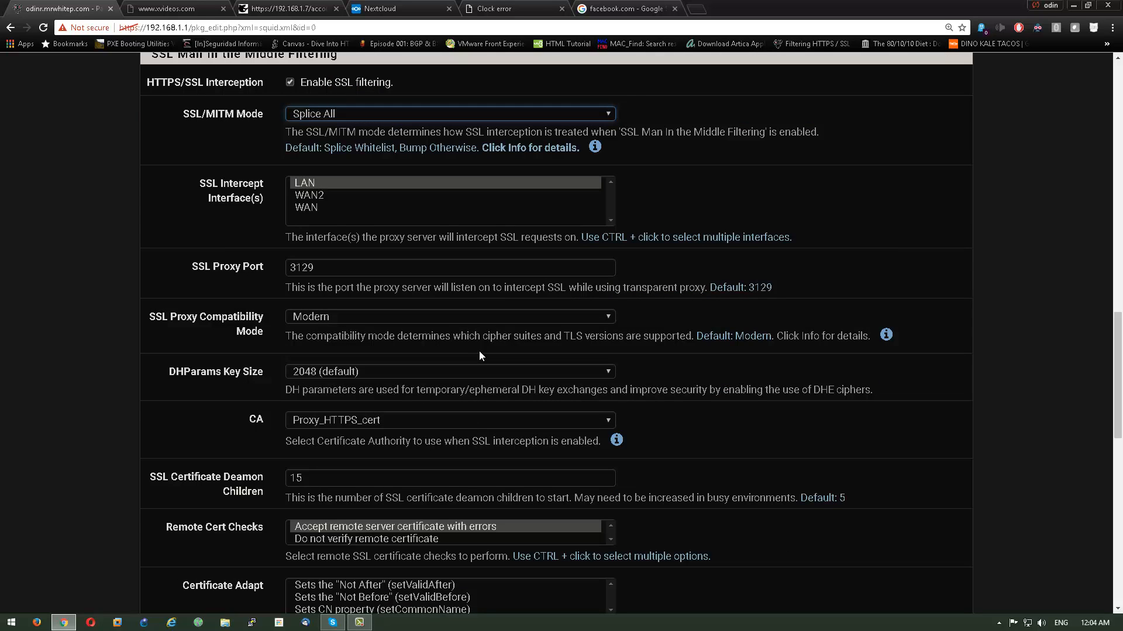
Examine the remaining Squid settings for SSL certificate checks, logging, and headers handling, language and other customizations
scroll(479, 353, "down", 5)
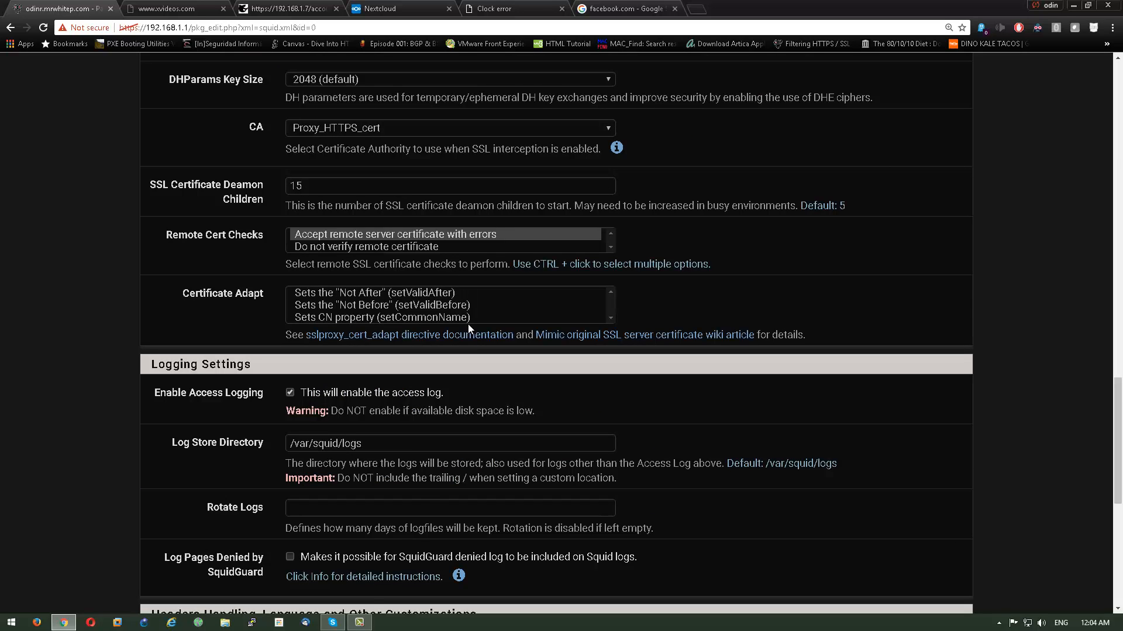
scroll(471, 344, "down", 1)
scroll(471, 345, "down", 6)
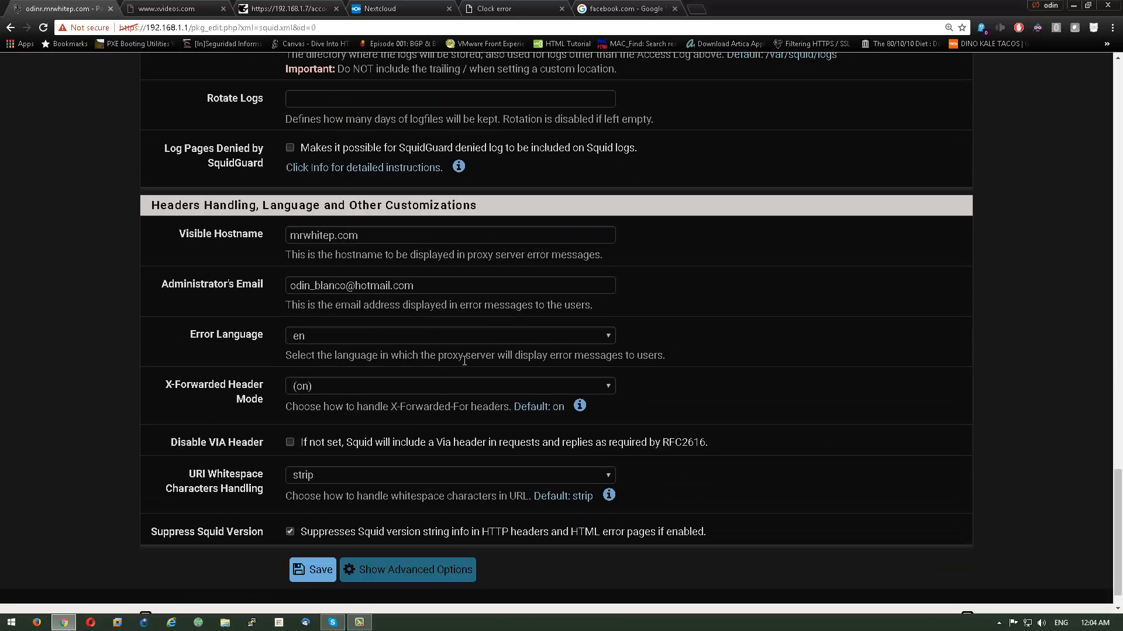
Show the advanced Squid options and review the Integrations entry and the custom options for before auth, after auth and SSL/MITM
left_click(430, 577)
scroll(466, 416, "down", 3)
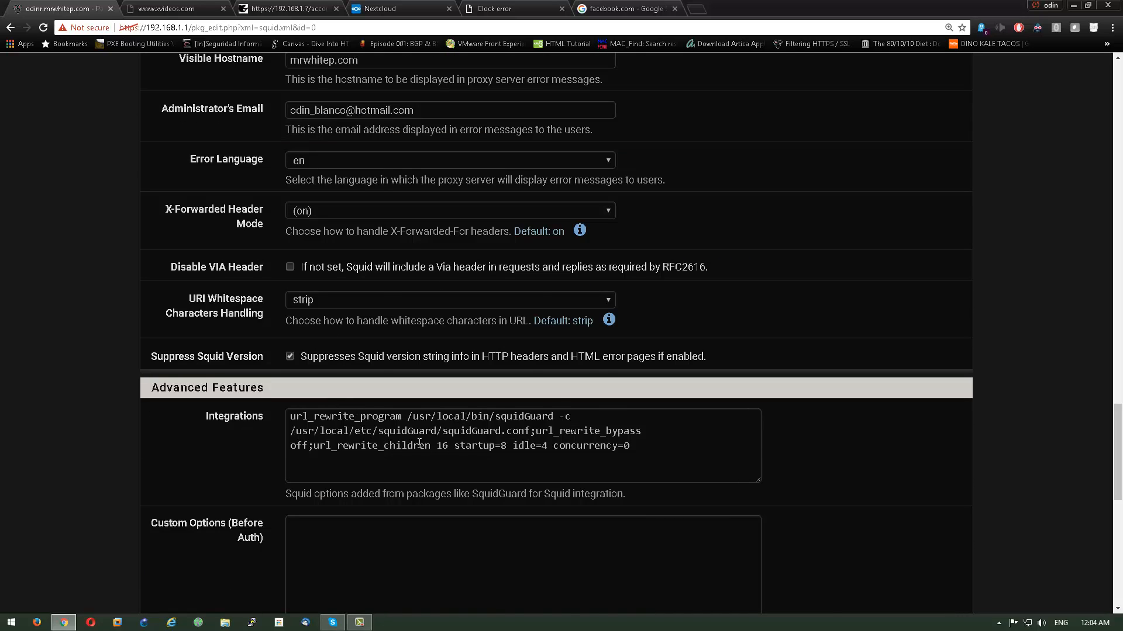
scroll(423, 499, "down", 3)
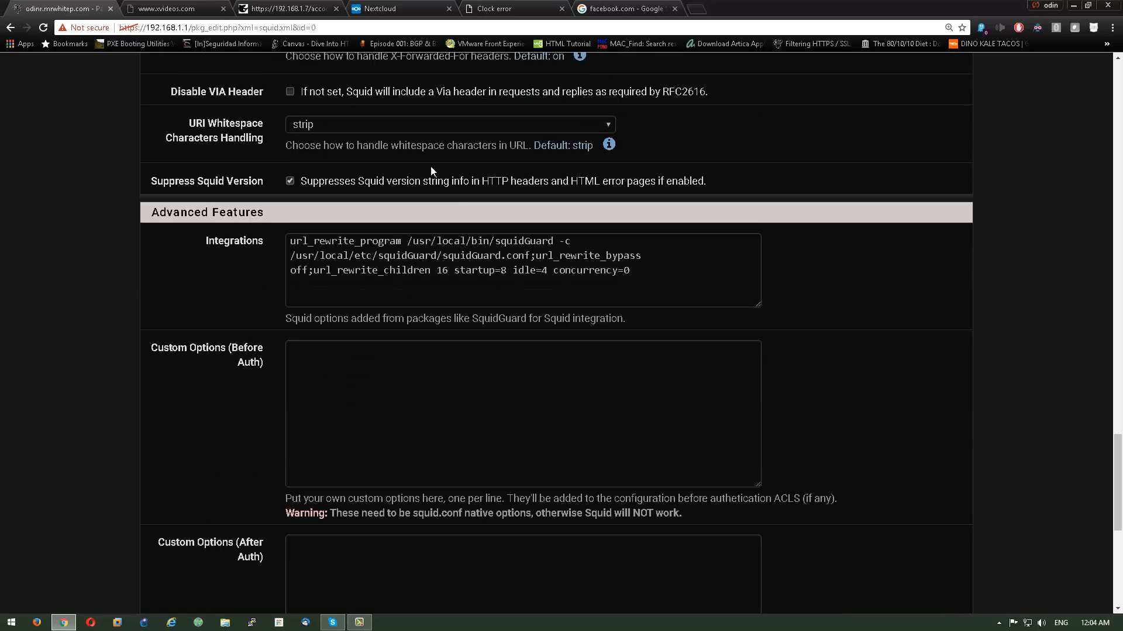
scroll(484, 395, "down", 7)
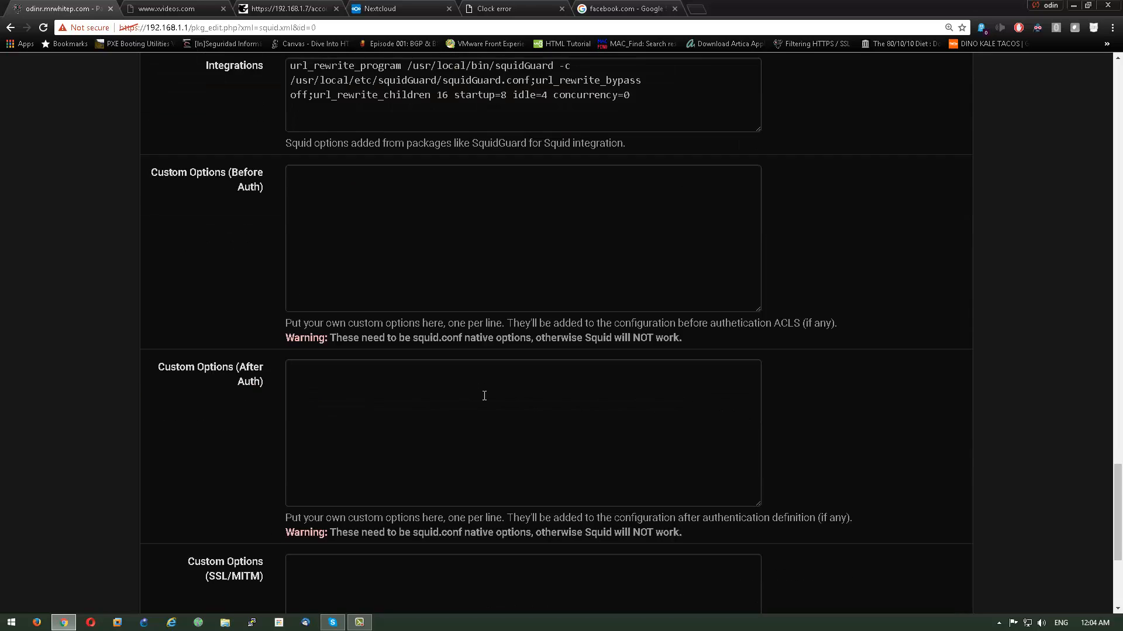
scroll(484, 396, "up", 9)
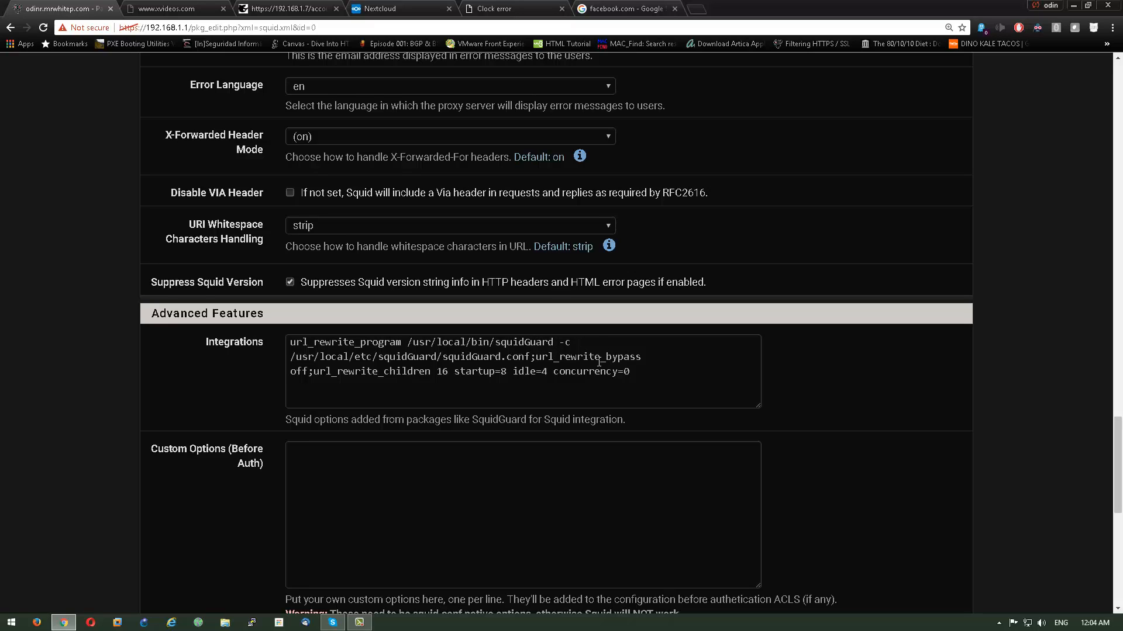
scroll(619, 368, "down", 9)
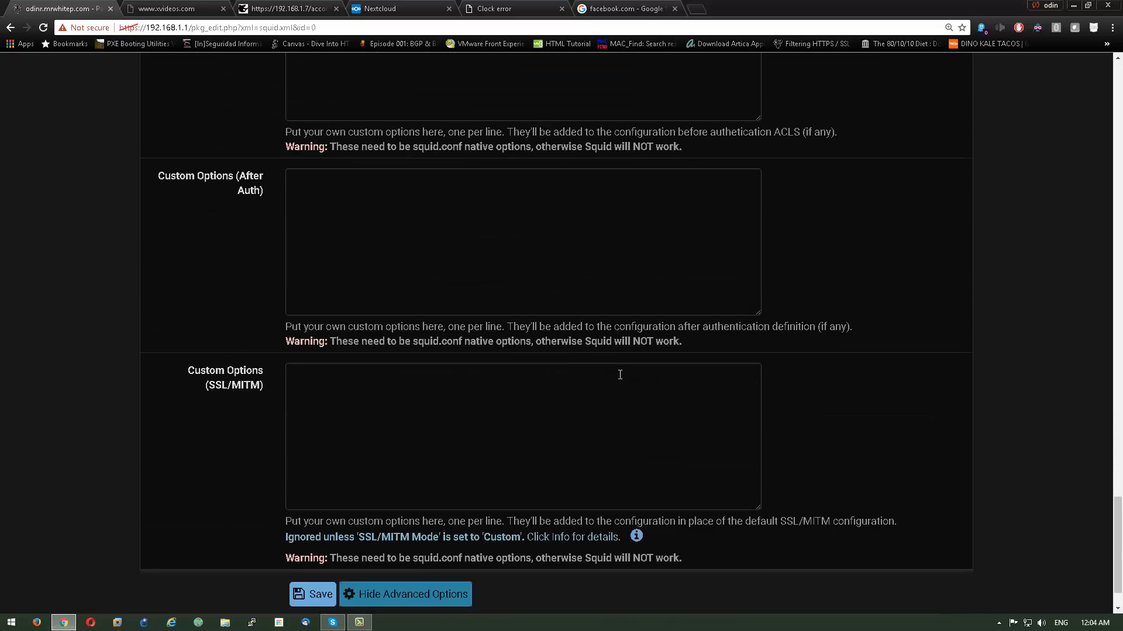
Leave the Squid general settings and open the pfSense status dashboard
scroll(491, 444, "up", 15)
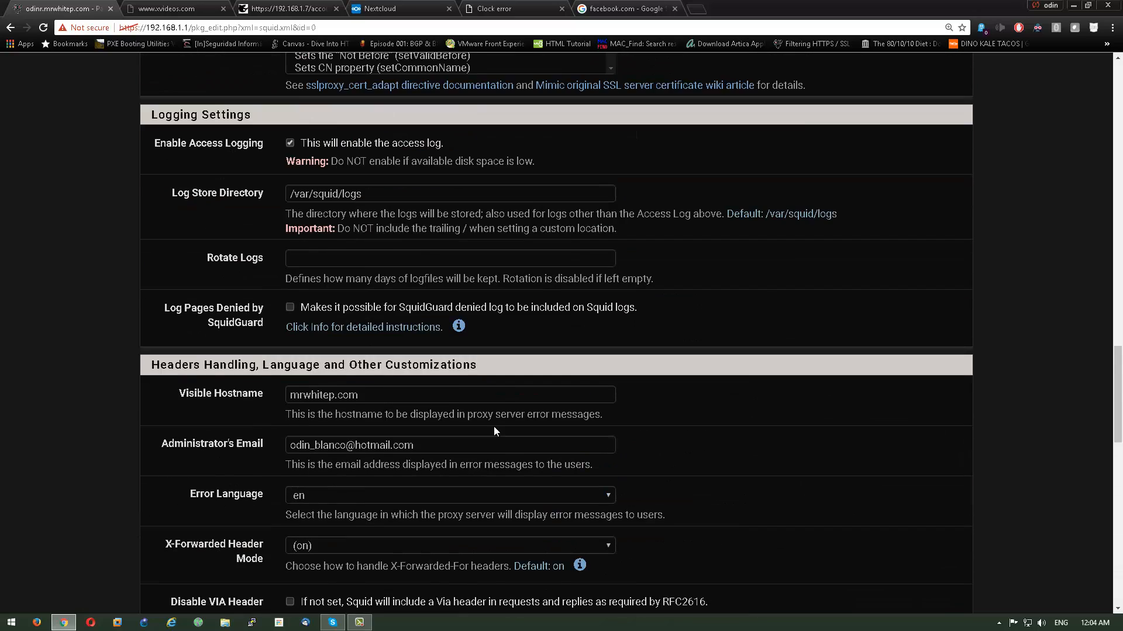
scroll(495, 427, "up", 18)
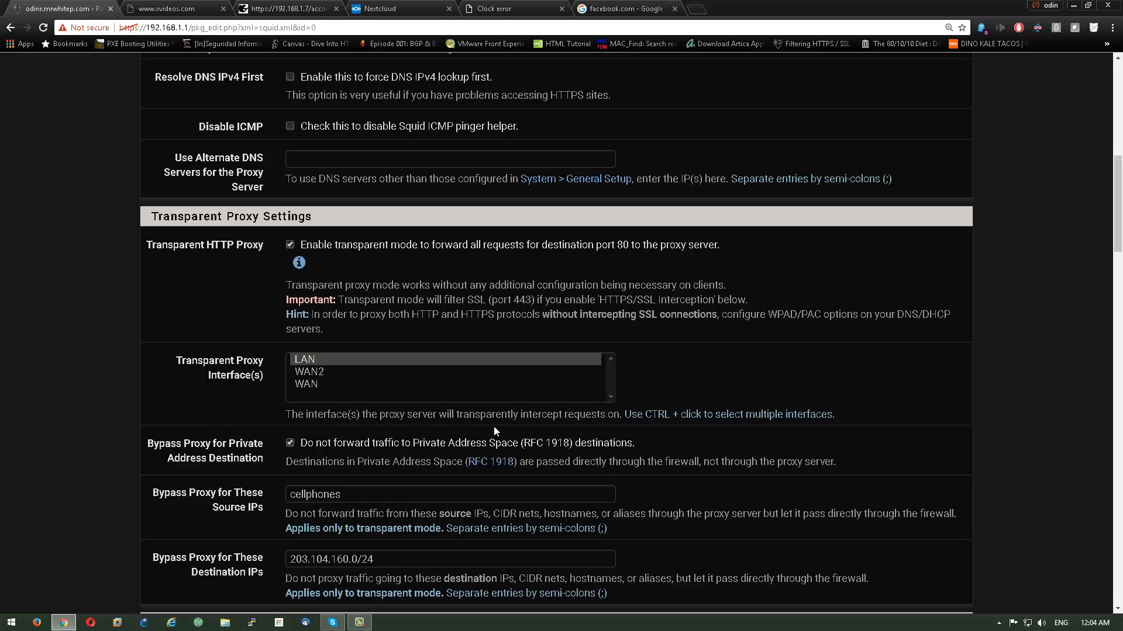
scroll(785, 241, "up", 10)
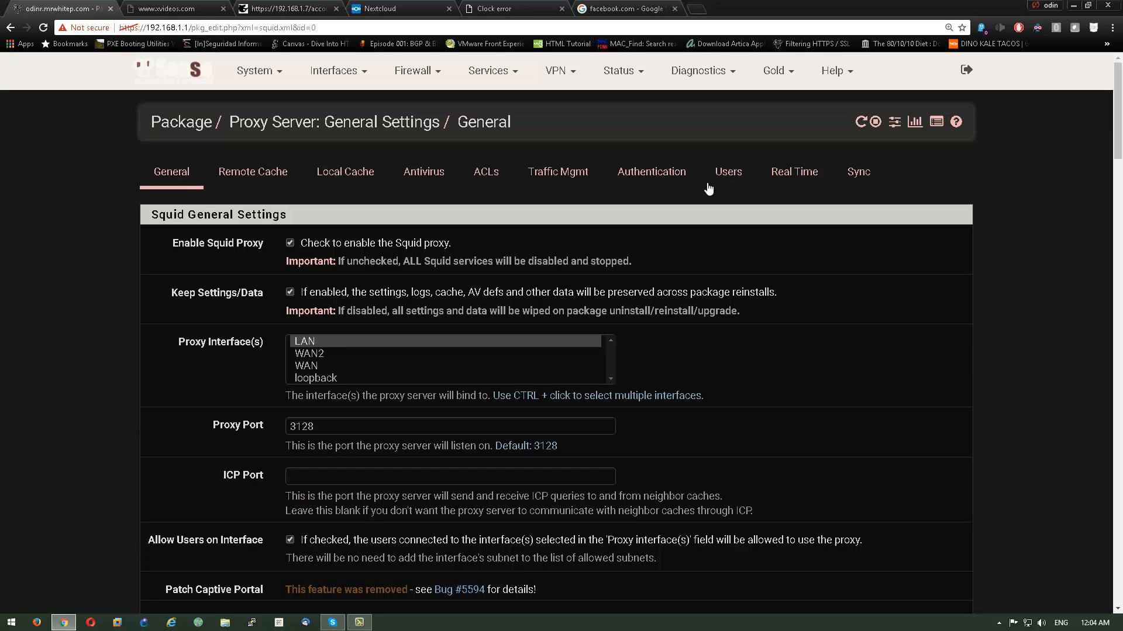
left_click(622, 82)
left_click(614, 146)
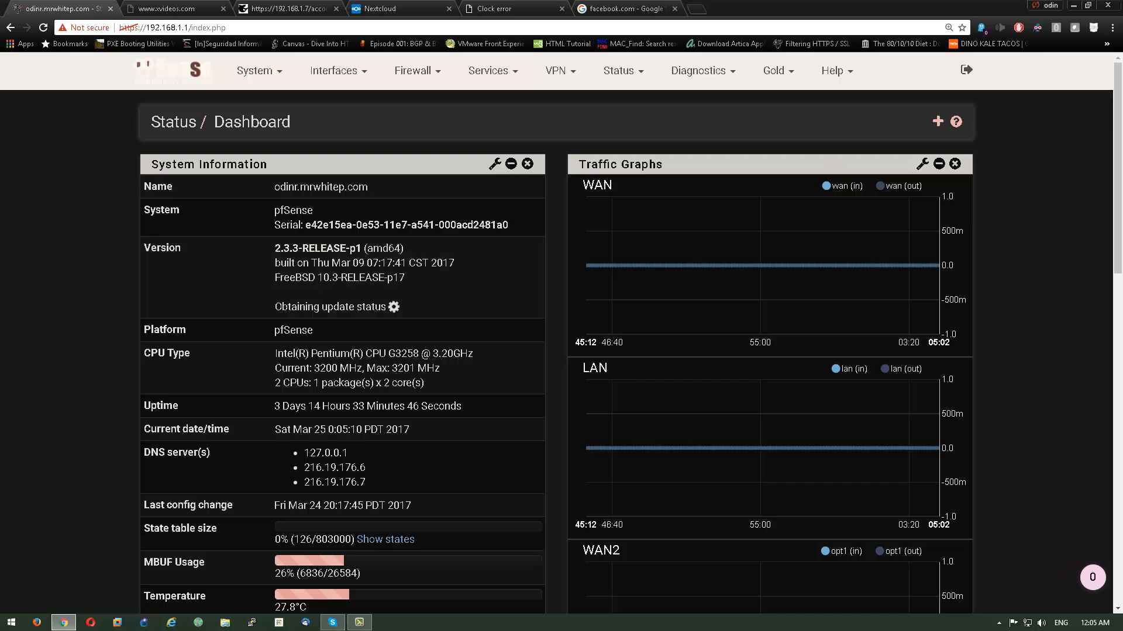
Examine the dashboard's traffic graphs, the interface addresses including the WAN IP, and the Services Status list
mouse_move(784, 473)
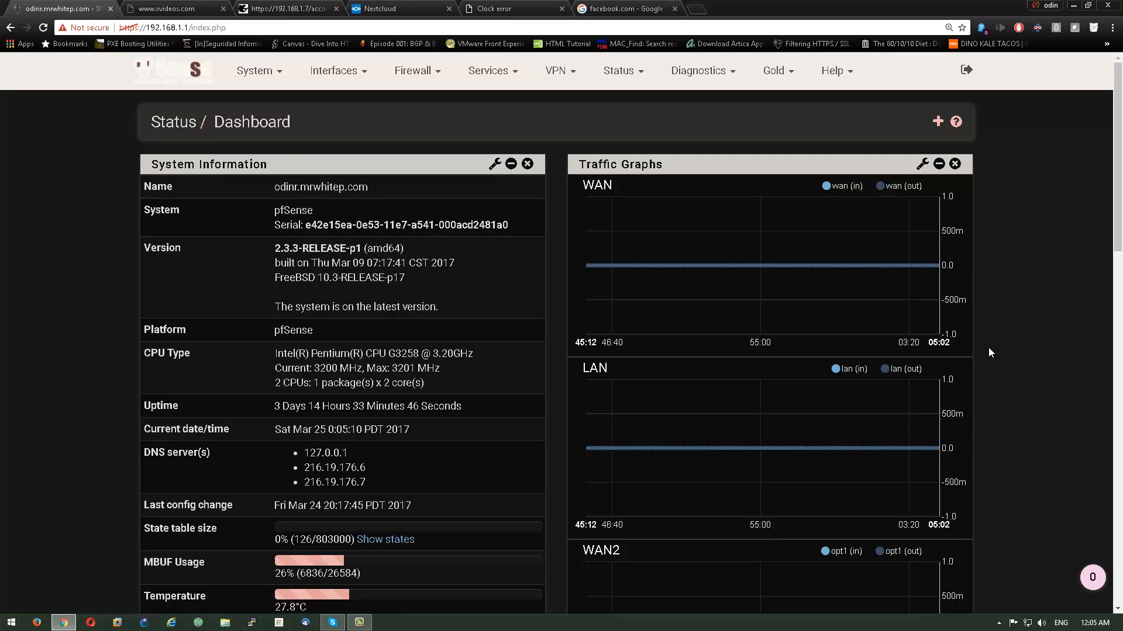
scroll(990, 357, "down", 2)
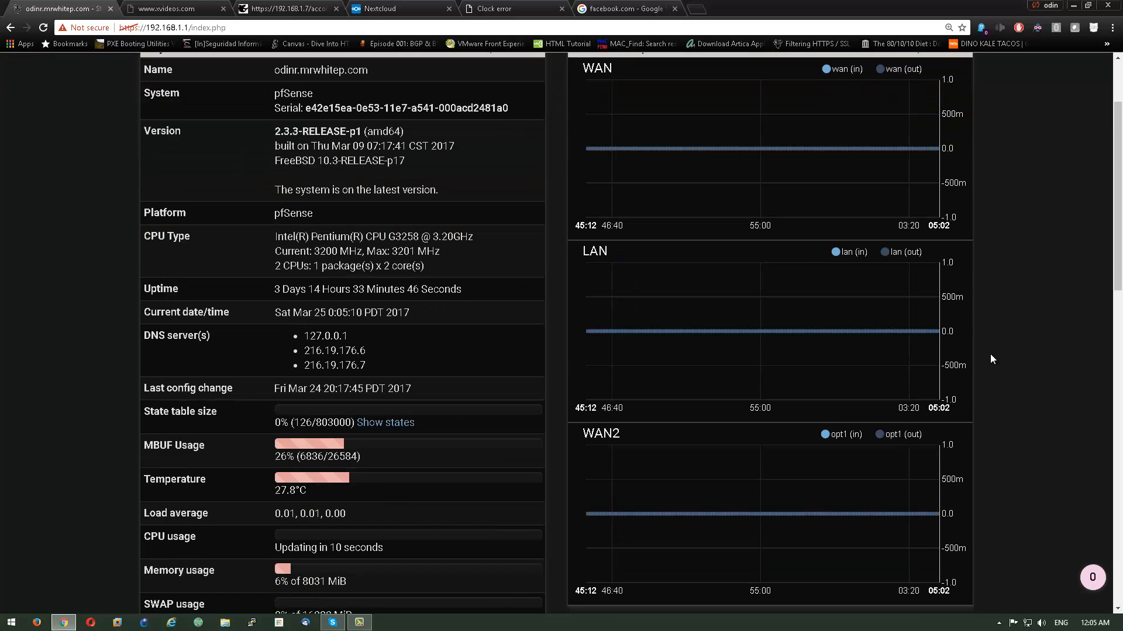
scroll(991, 358, "down", 5)
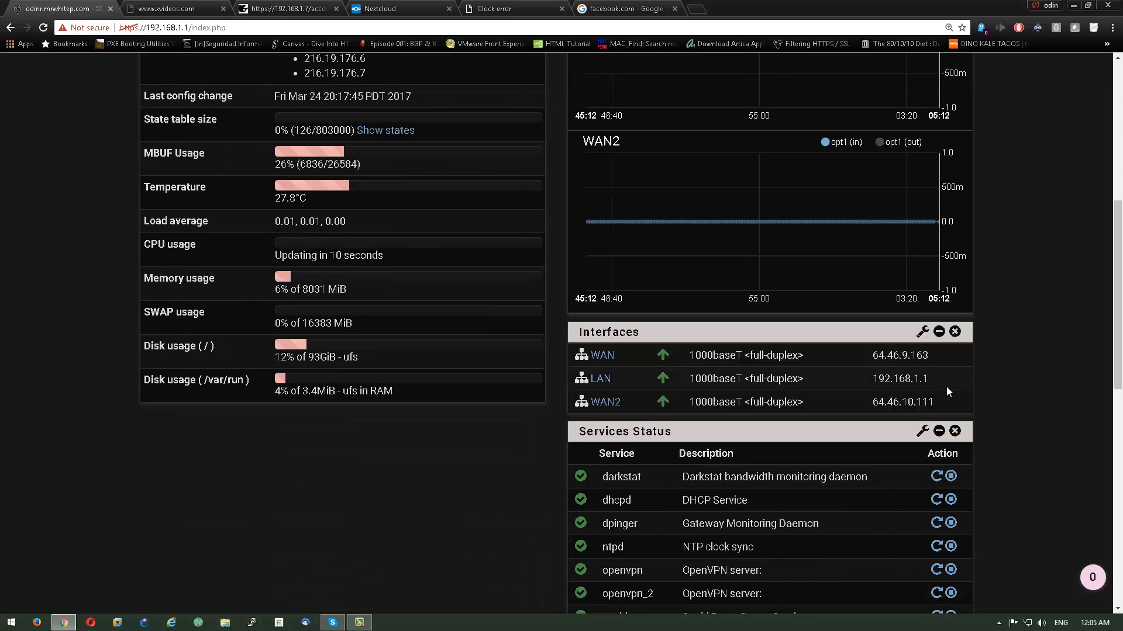
scroll(946, 387, "down", 3)
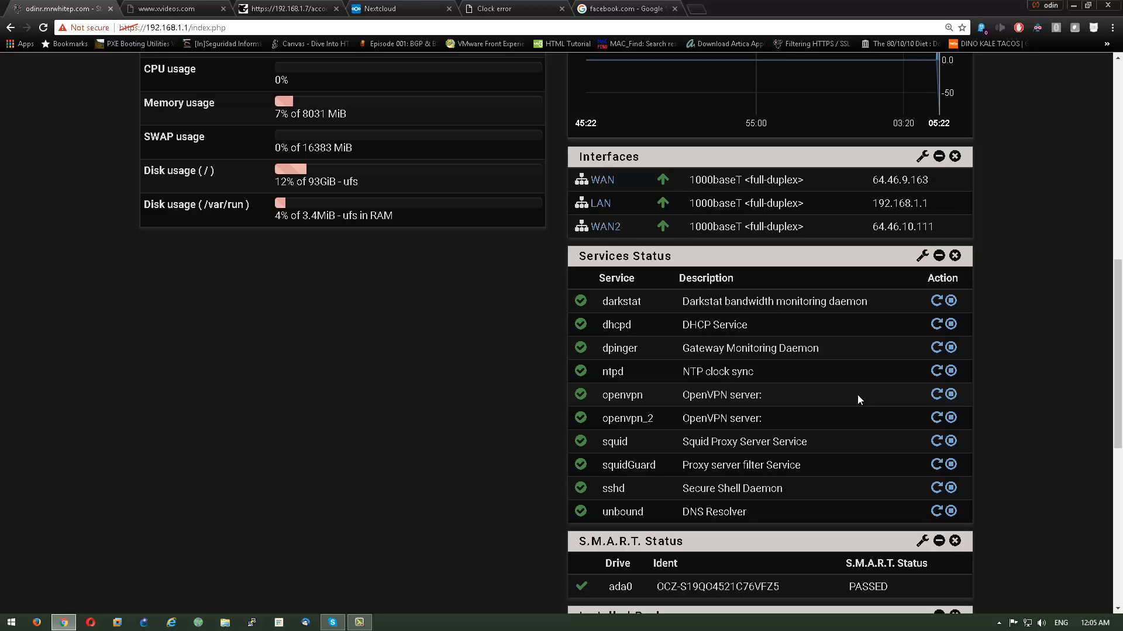
scroll(830, 406, "up", 7)
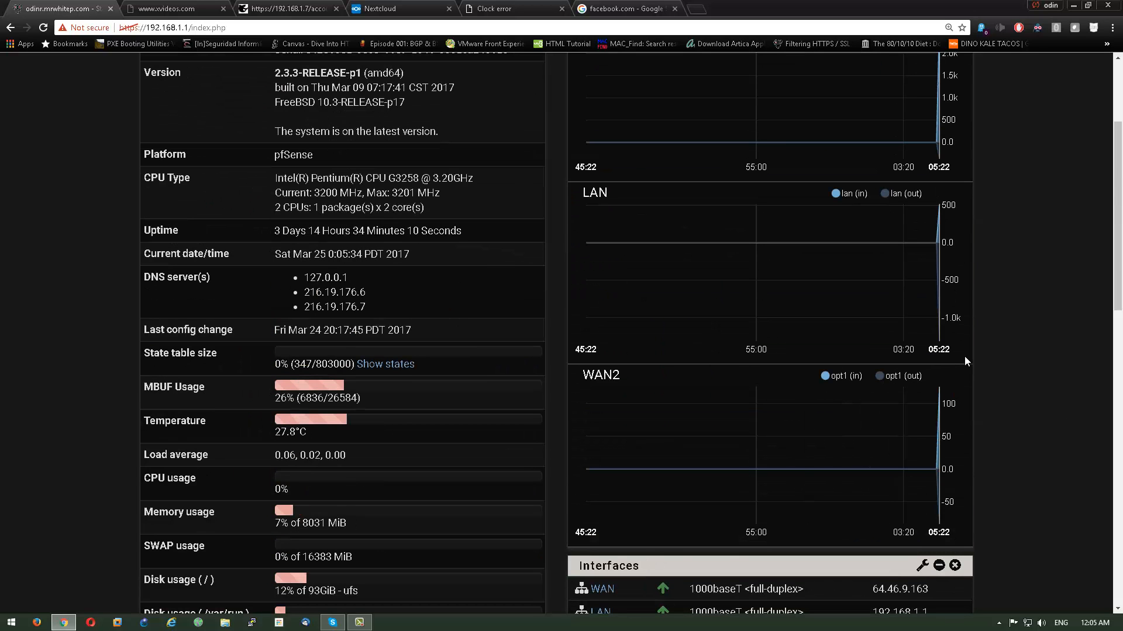
scroll(1039, 380, "down", 6)
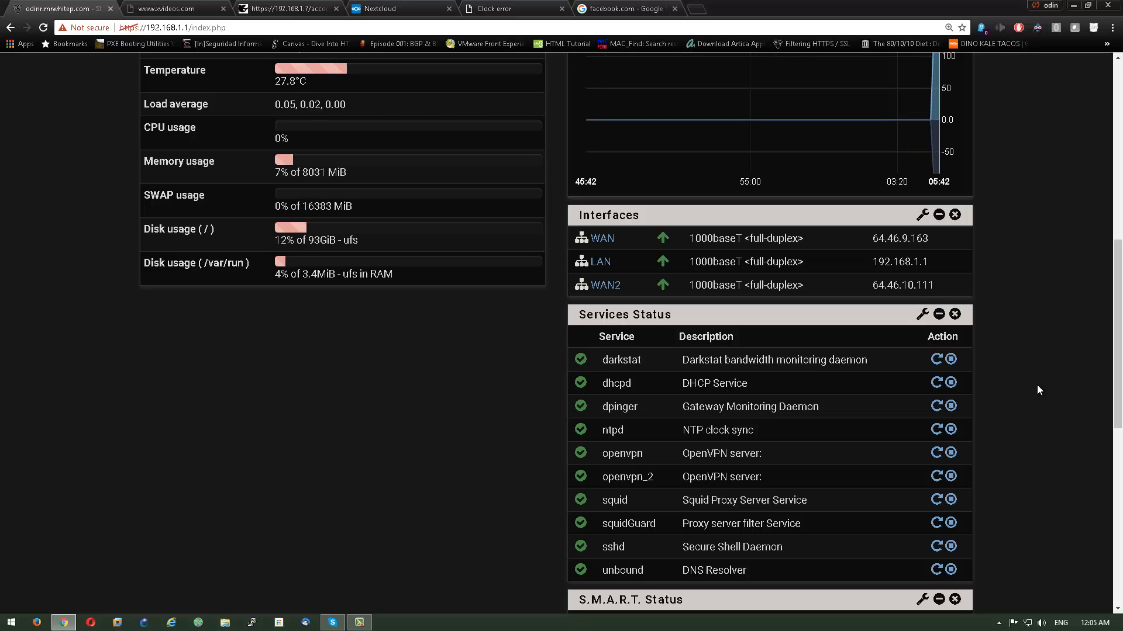
scroll(1032, 393, "up", 2)
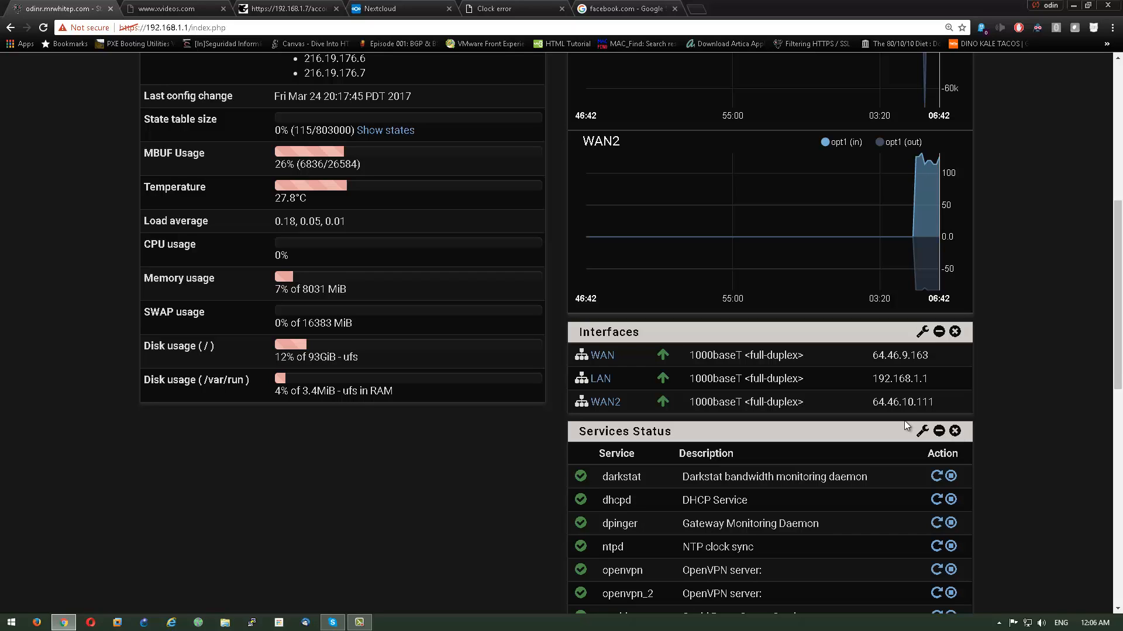
mouse_move(880, 401)
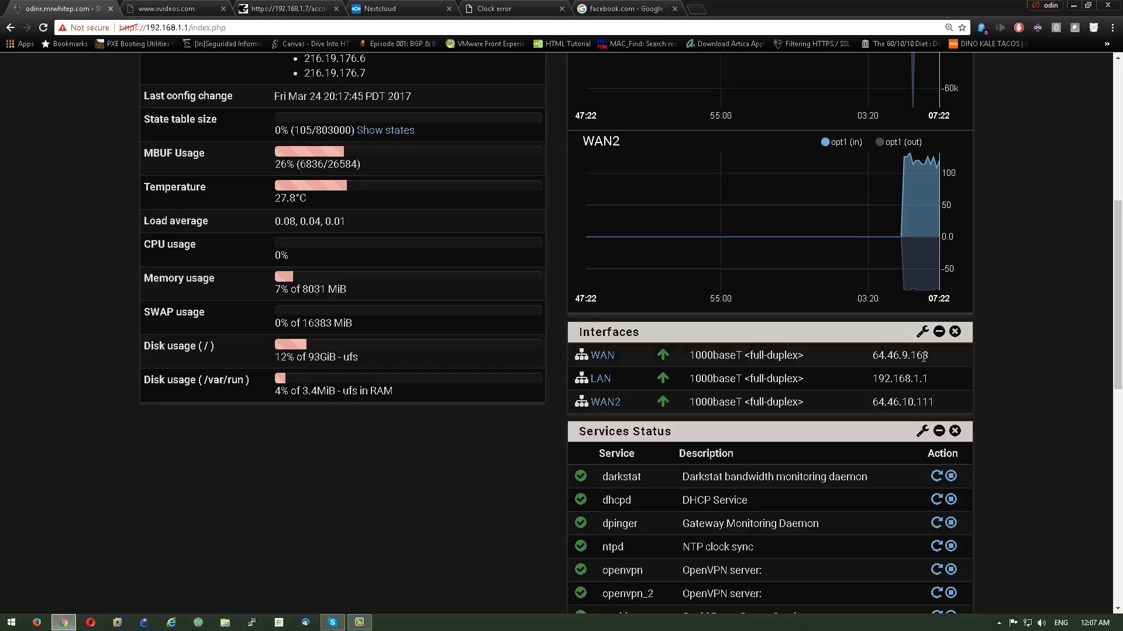
left_click_drag(929, 355, 873, 356)
Open the OpenVPN servers list, view the FreeNAS login page at 192.168.1.7, and return to the servers list
scroll(841, 309, "up", 7)
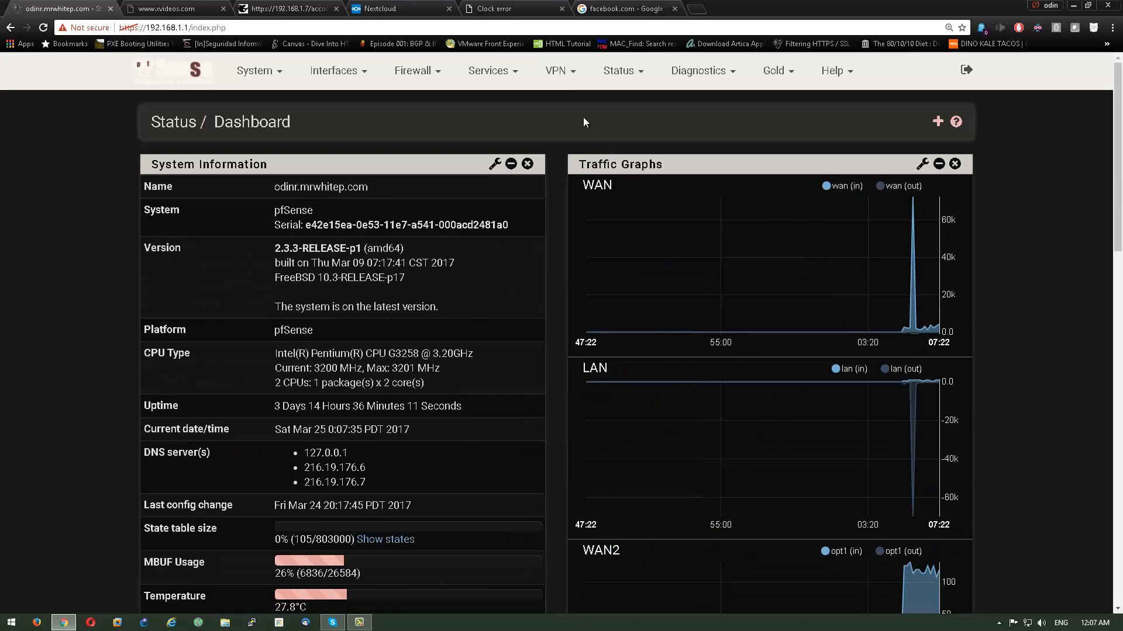
left_click(574, 86)
left_click(570, 145)
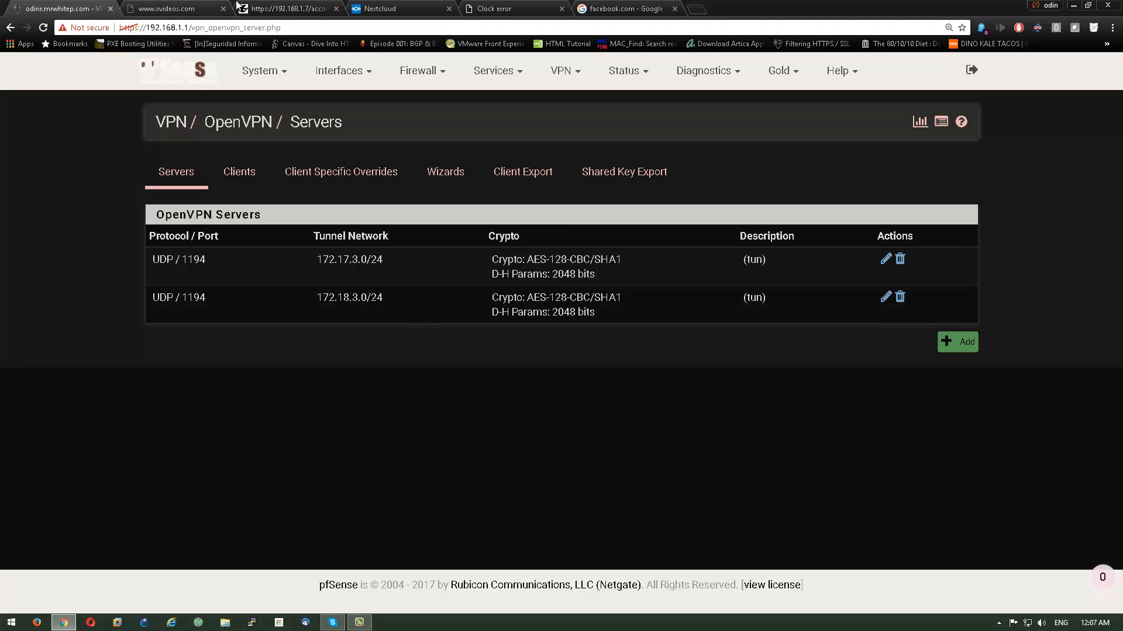
left_click(257, 8)
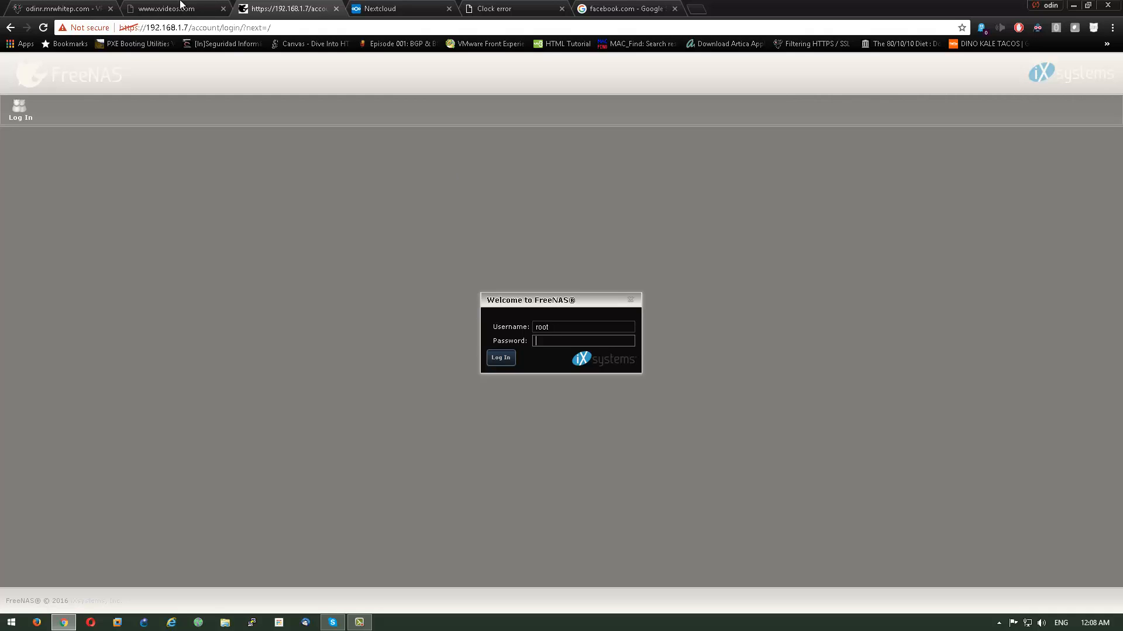
left_click(76, 8)
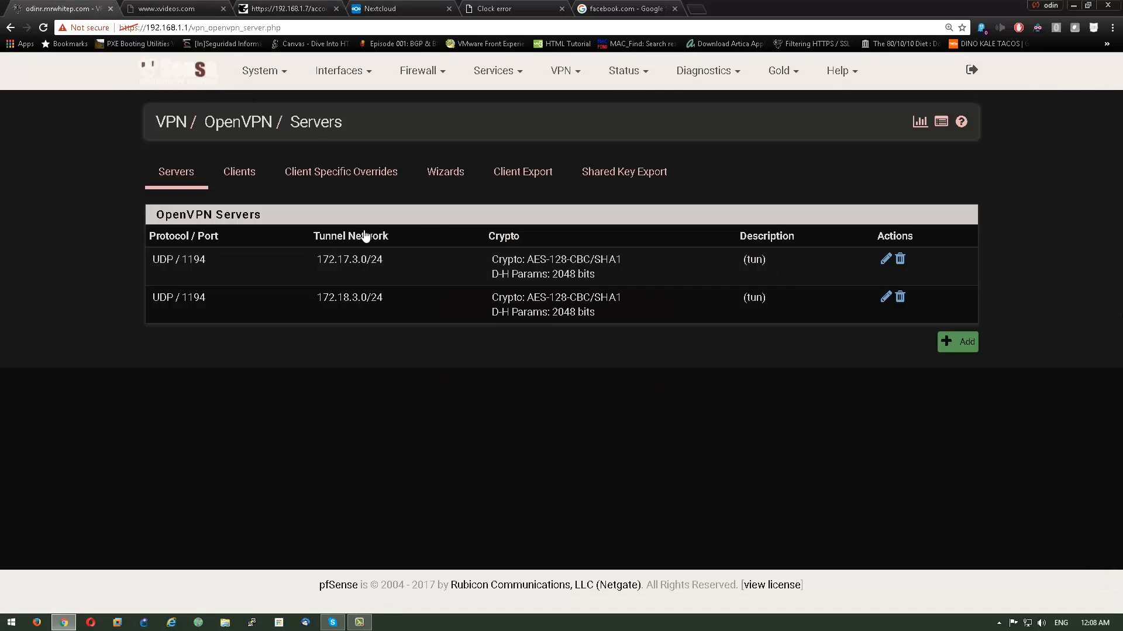